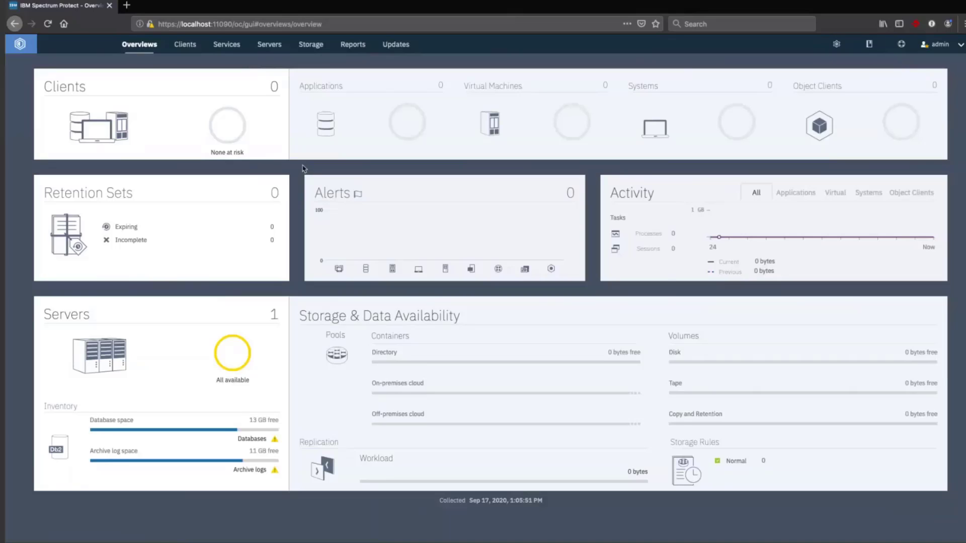
- Open SERVER1's Object Agent settings from the Servers list
mouse_move(269, 46)
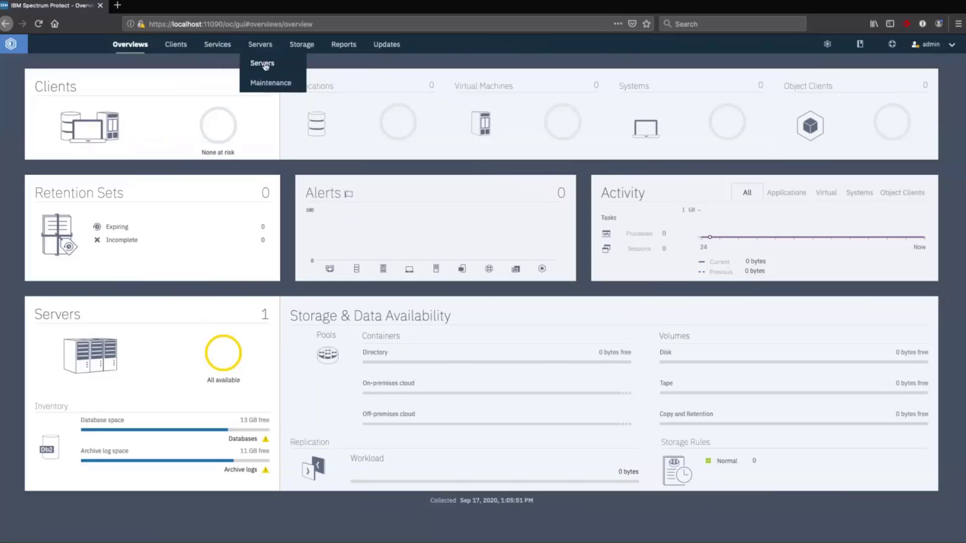
left_click(263, 64)
left_click(31, 180)
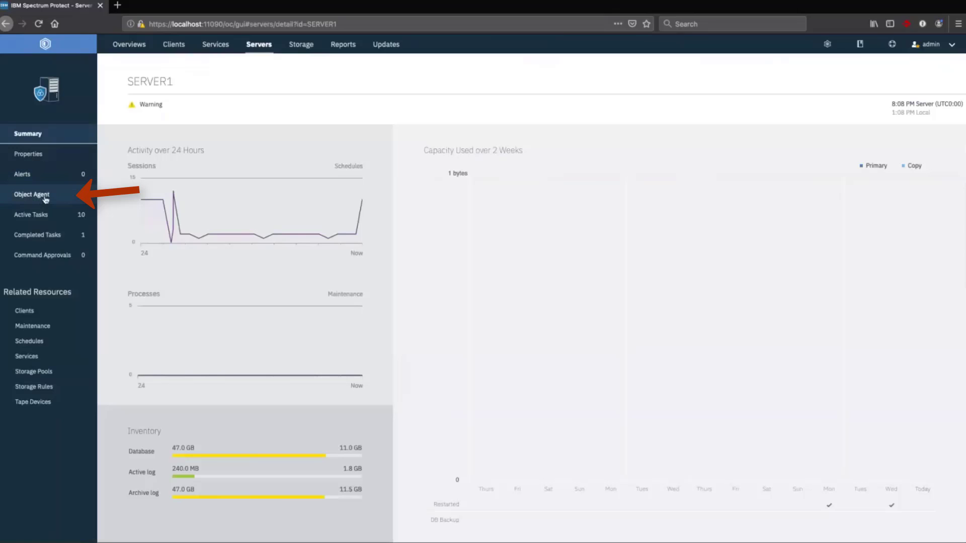
left_click(45, 200)
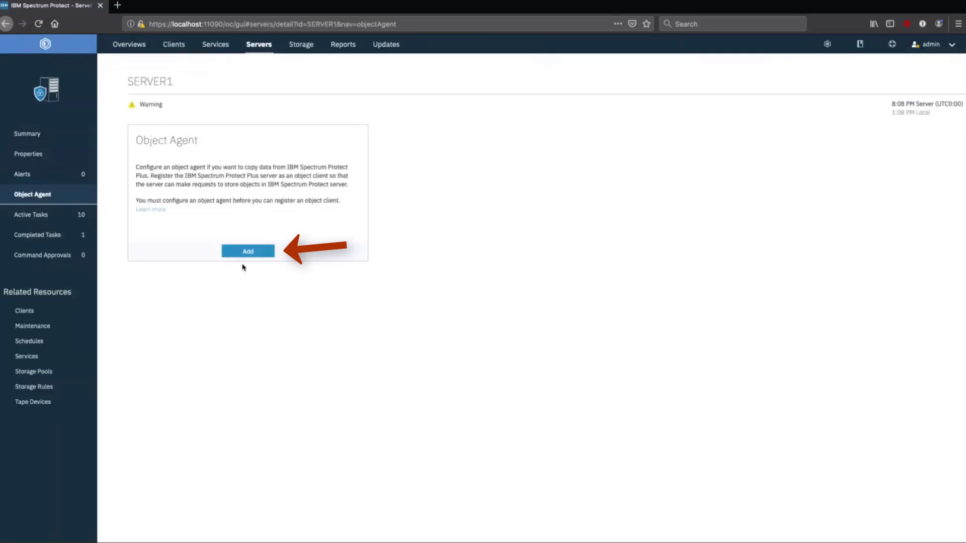
- Add an object agent named s3agent on port 9000
left_click(248, 253)
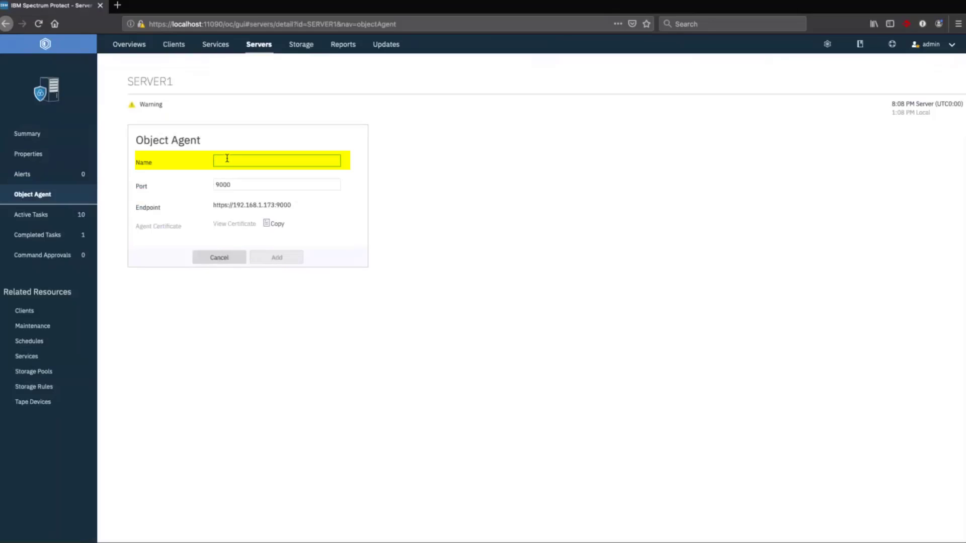
type("s3")
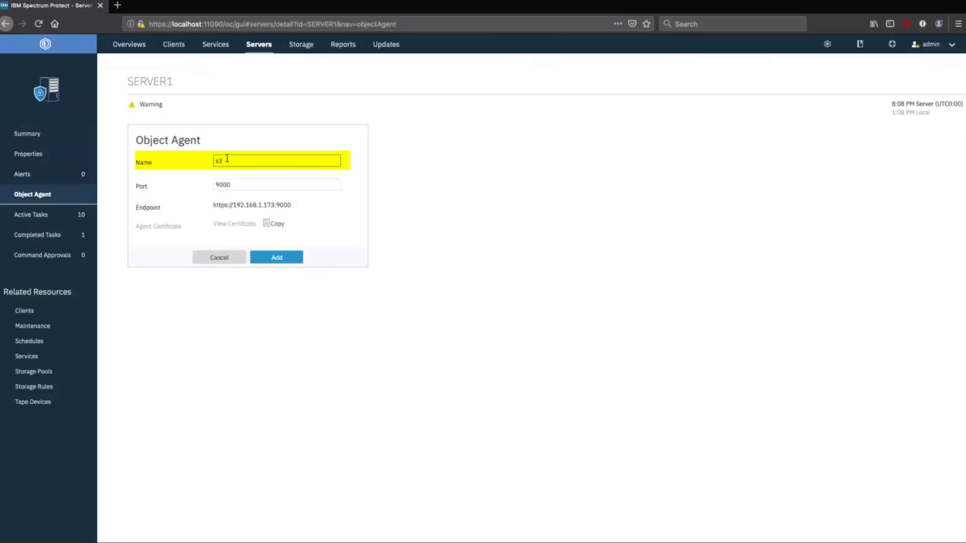
type("agent")
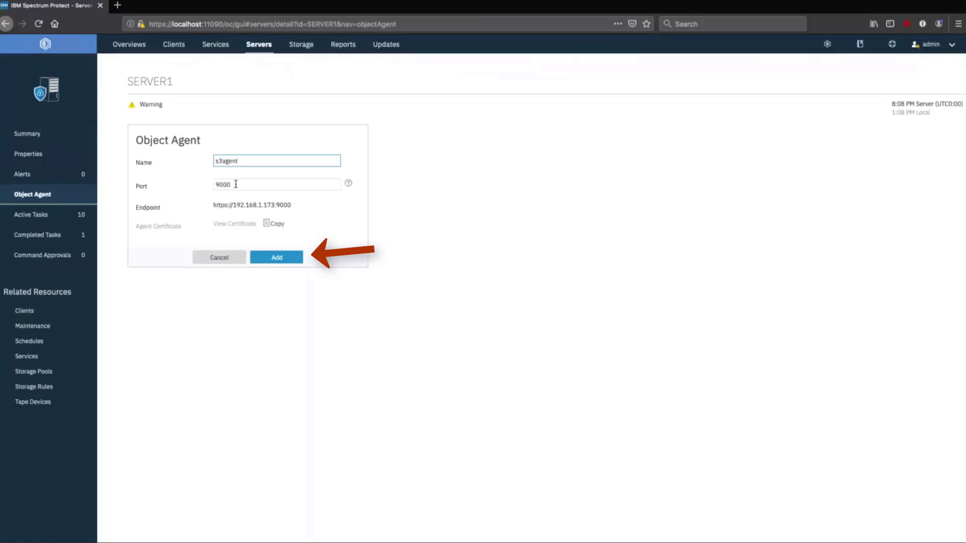
left_click(276, 257)
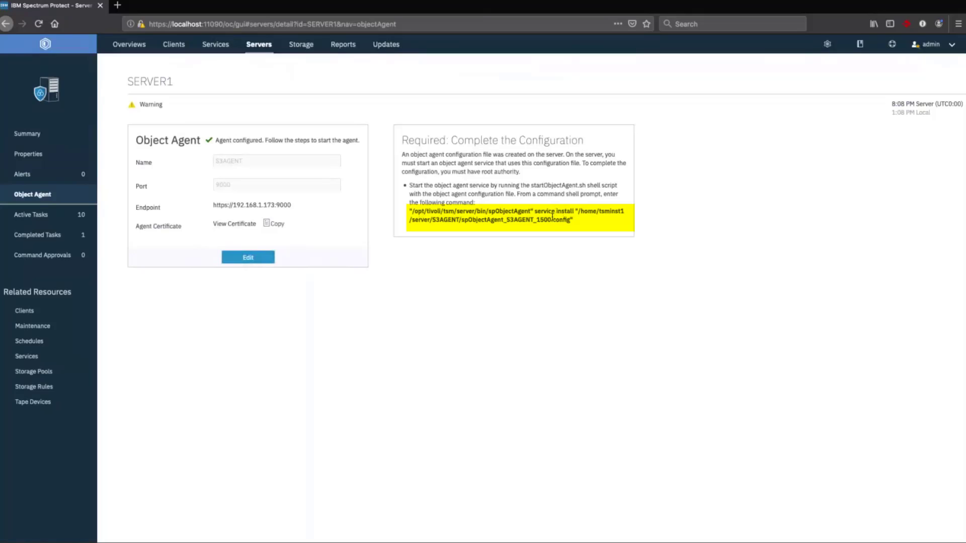
- Select the highlighted spObjectAgent service install command and copy it
triple_click(552, 216)
key("super+c")
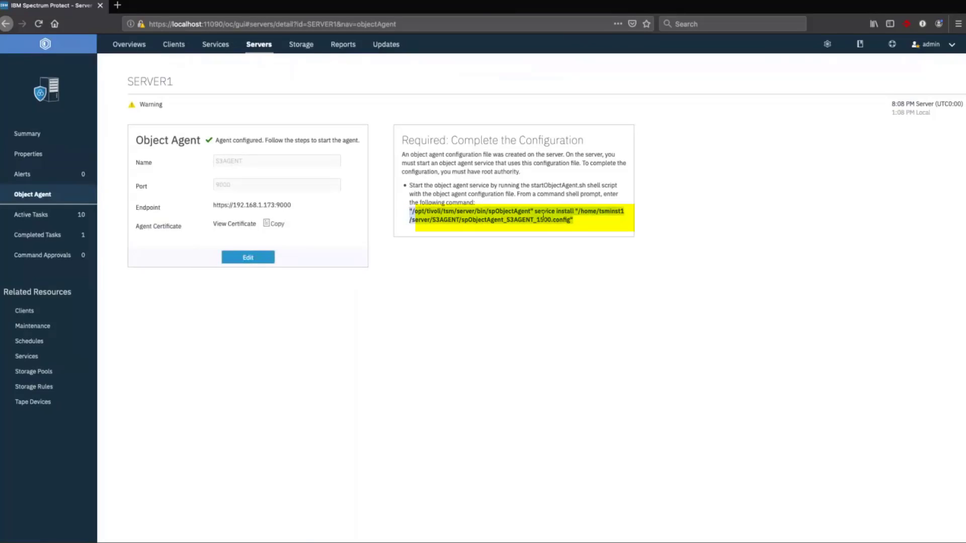
right_click(543, 213)
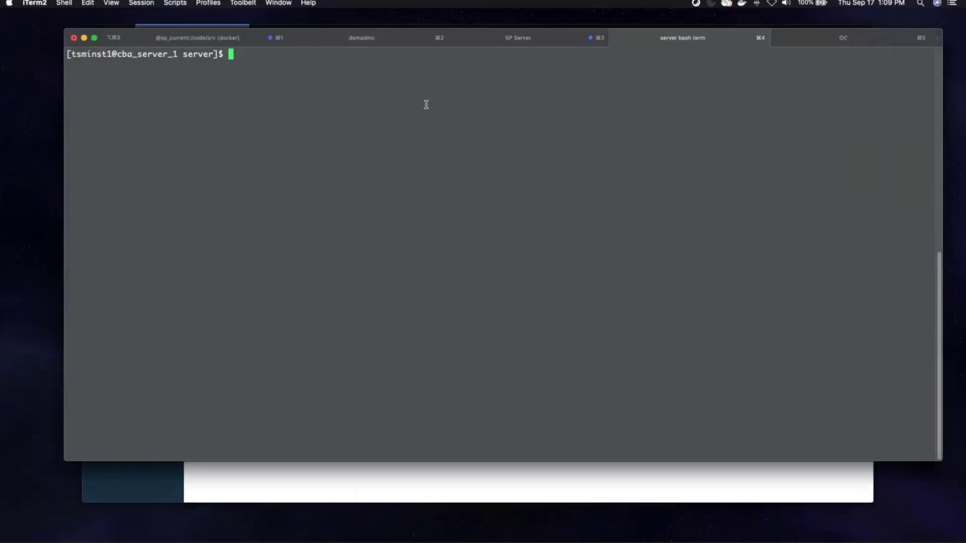
- Check the current directory, then change into the S3AGENT folder and list its files
type("pwd")
key("Return")
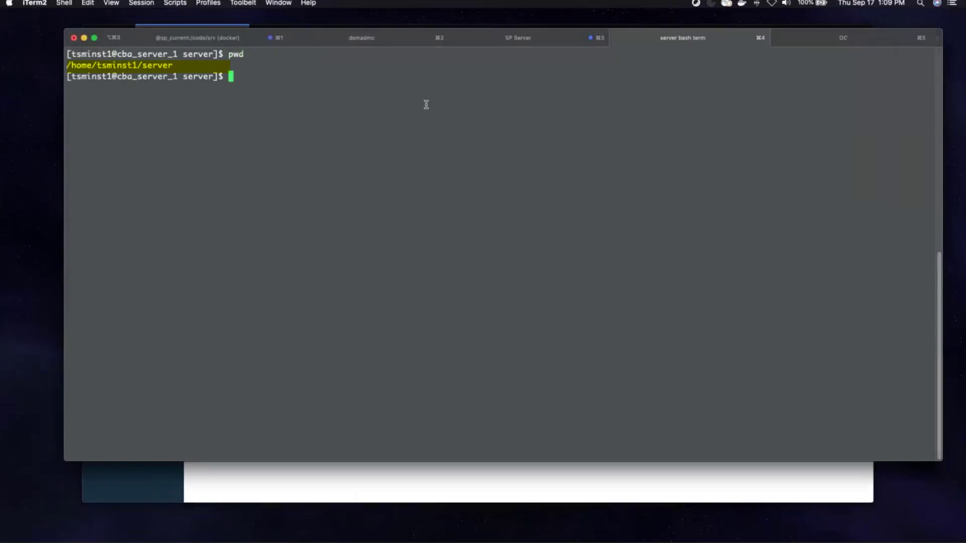
type("ls")
key("Return")
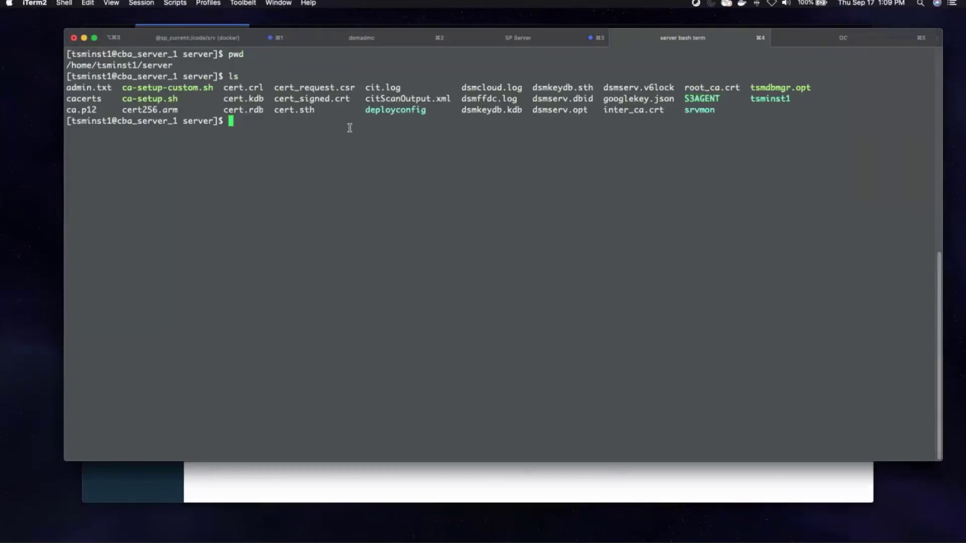
type("cd S")
key("Tab")
key("Return")
type("ls")
key("Return")
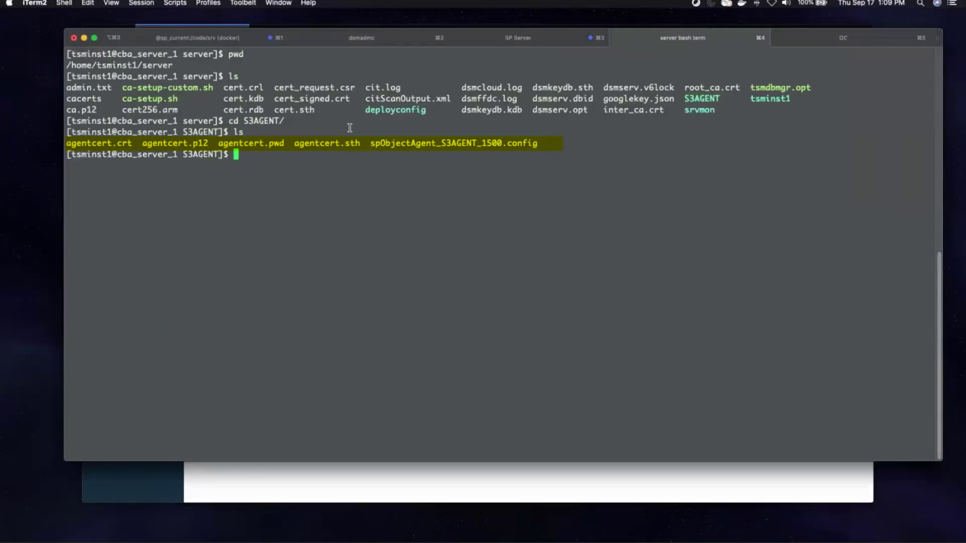
- Run the pasted spObjectAgent install command, rerunning it with sudo after permission denied
key("super+v")
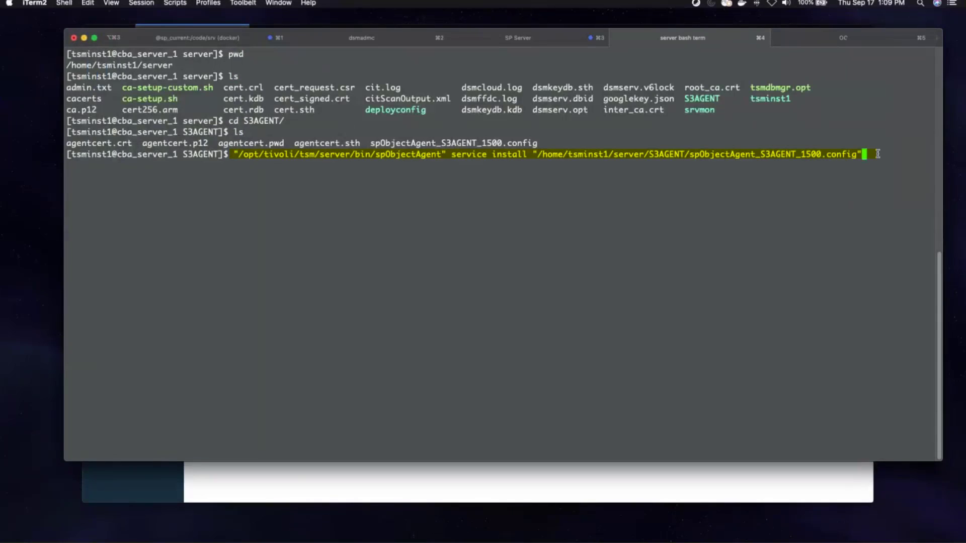
key("Return")
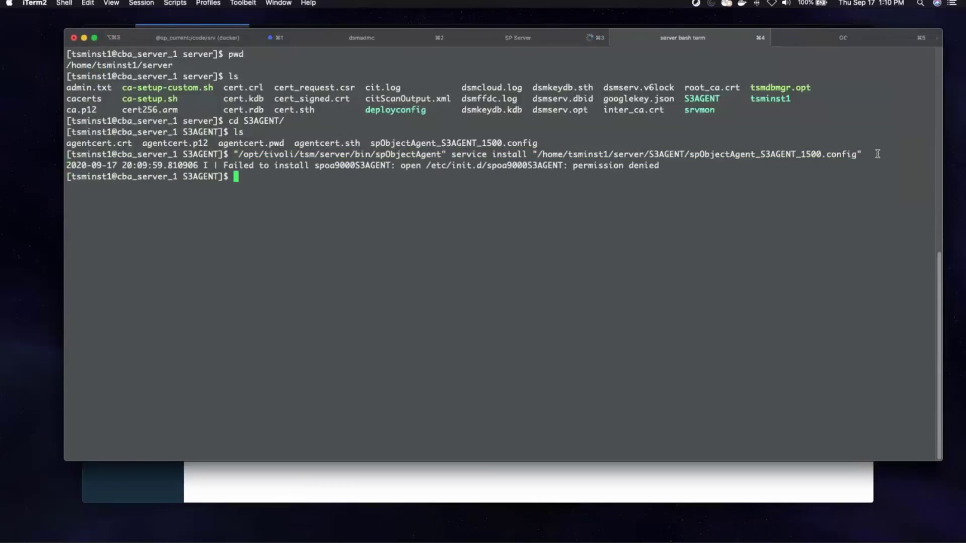
key("Up")
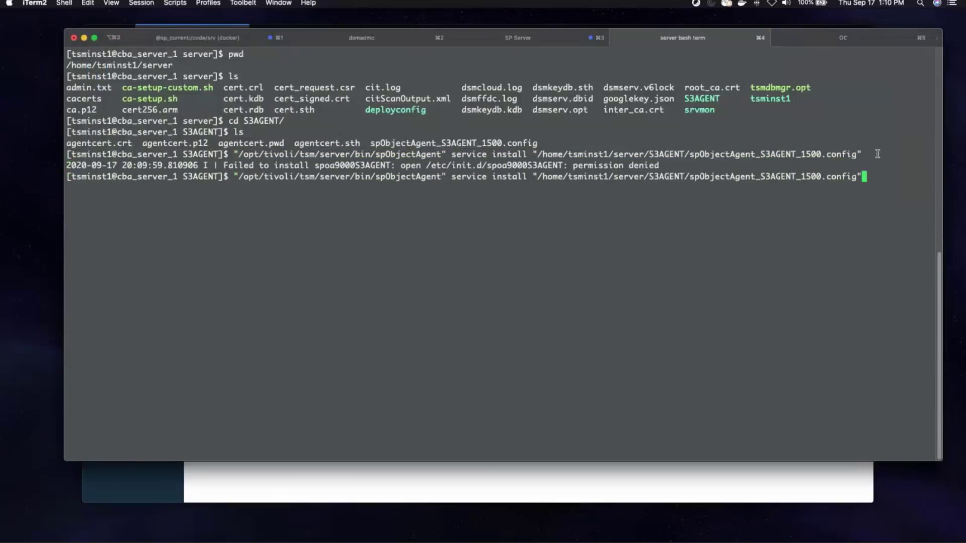
key("Left")
key("Left")
key("Left")
key("Left")
key("Left")
key("Left")
key("Left")
key("Left")
key("Left")
key("Left")
key("Left")
key("Left")
key("Left")
key("Left")
key("Left")
key("Left")
key("Left")
key("Left")
key("Left")
key("Left")
key("Left")
key("Left")
key("Left")
key("Left")
key("Left")
key("Left")
key("Left")
key("Left")
key("Left")
key("Left")
key("Left")
key("Left")
key("Left")
key("Left")
key("Left")
key("Left")
key("Left")
key("Left")
key("Left")
key("Left")
key("Left")
key("Left")
key("Left")
key("Left")
key("Left")
key("Left")
key("Left")
key("Left")
key("Left")
key("Left")
key("Left")
key("Left")
key("Left")
key("Left")
key("Left")
key("Left")
key("Left")
key("Left")
key("Left")
type("sudo")
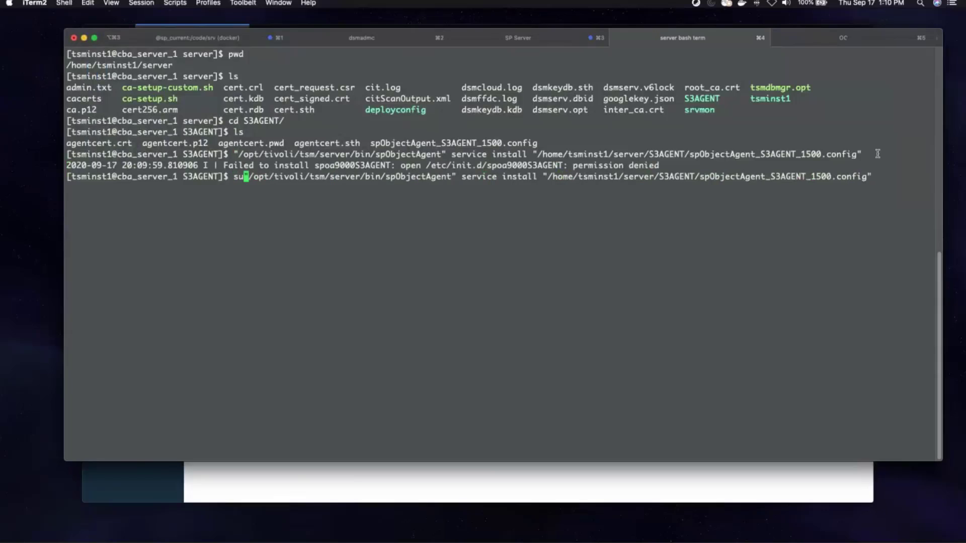
key("Return")
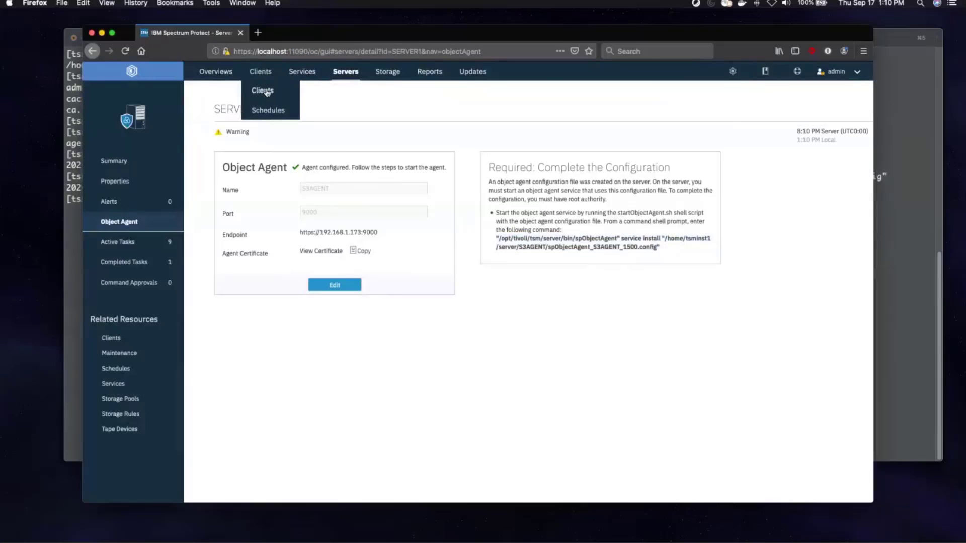
- Start a new object client on SERVER1 in the Add Client wizard, named S3CLI
left_click(267, 93)
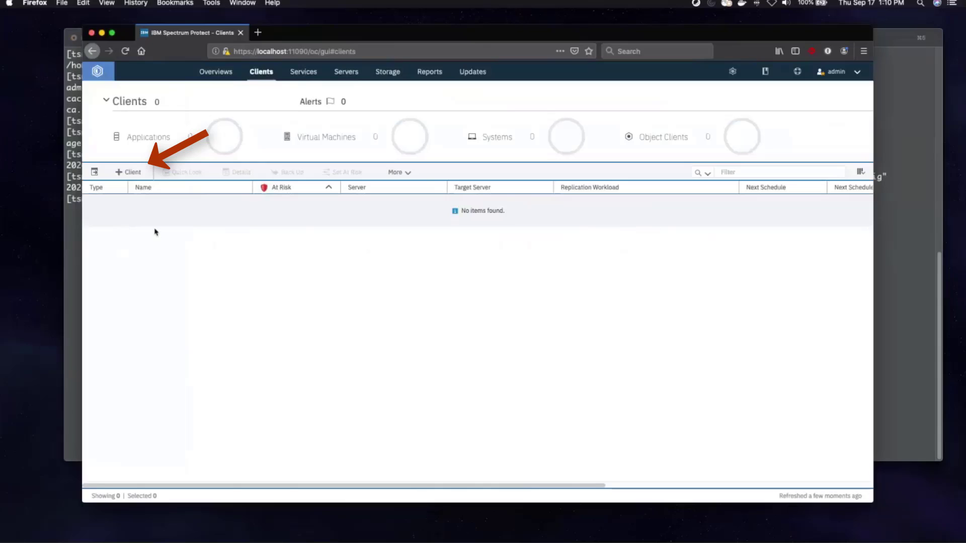
left_click(130, 172)
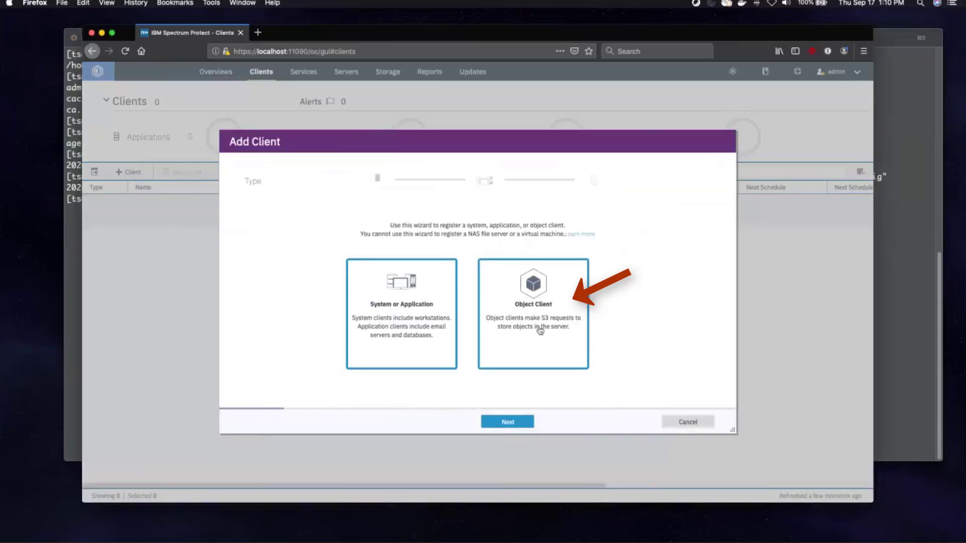
left_click(513, 423)
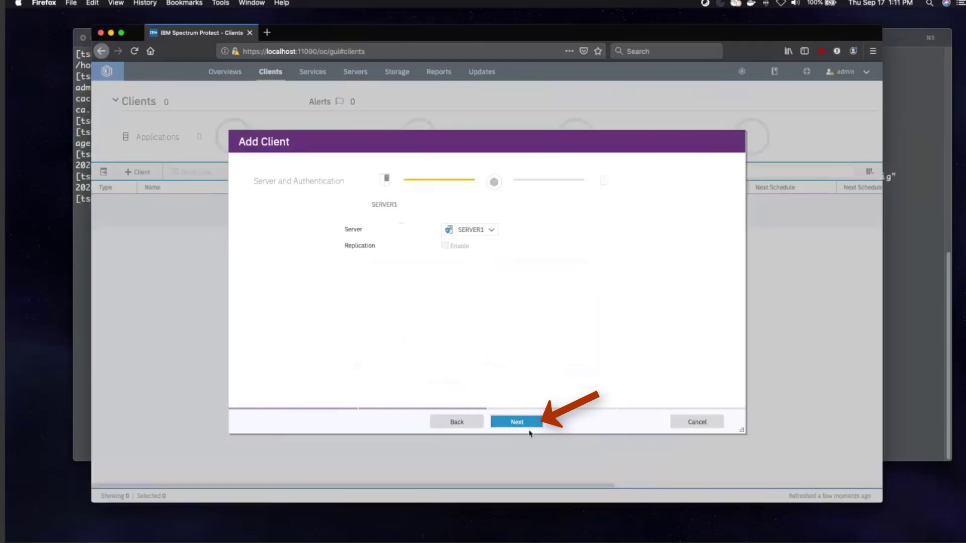
left_click(523, 423)
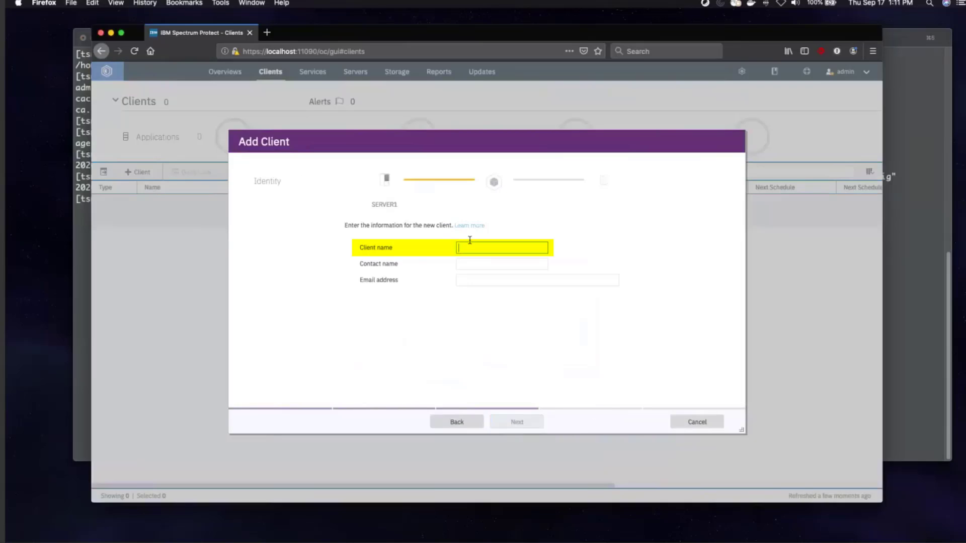
type("s3cli")
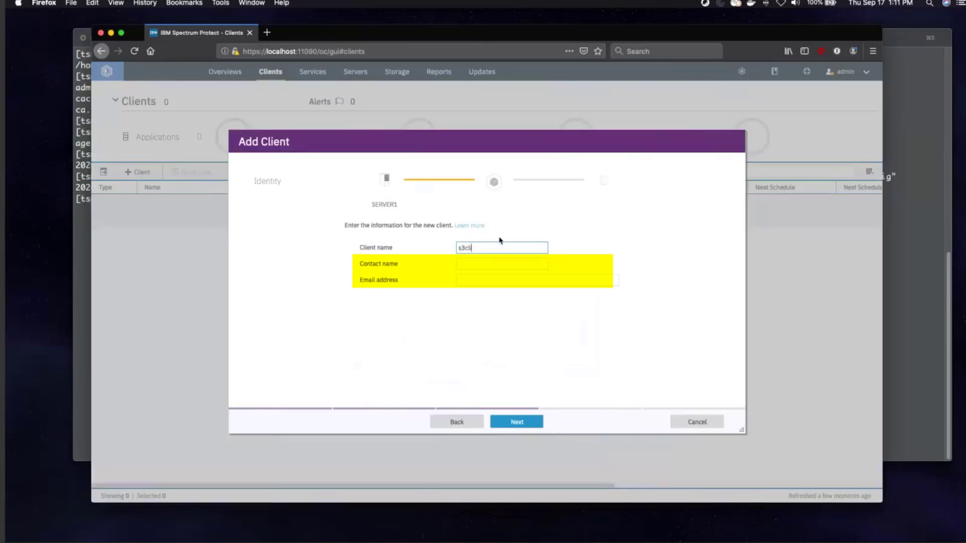
left_click(420, 349)
- Choose the S3STANDARD policy domain, keep default at-risk settings, and add the client
left_click(510, 421)
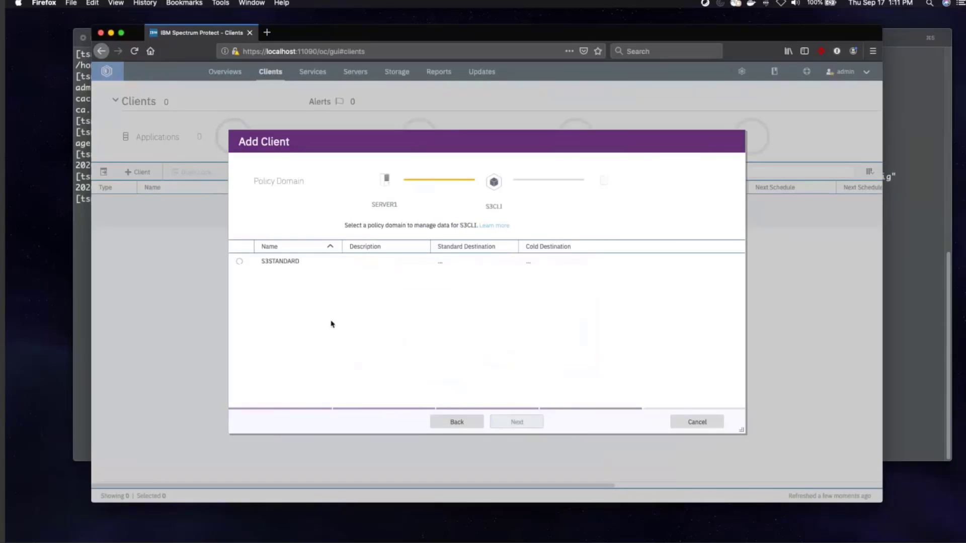
left_click(239, 261)
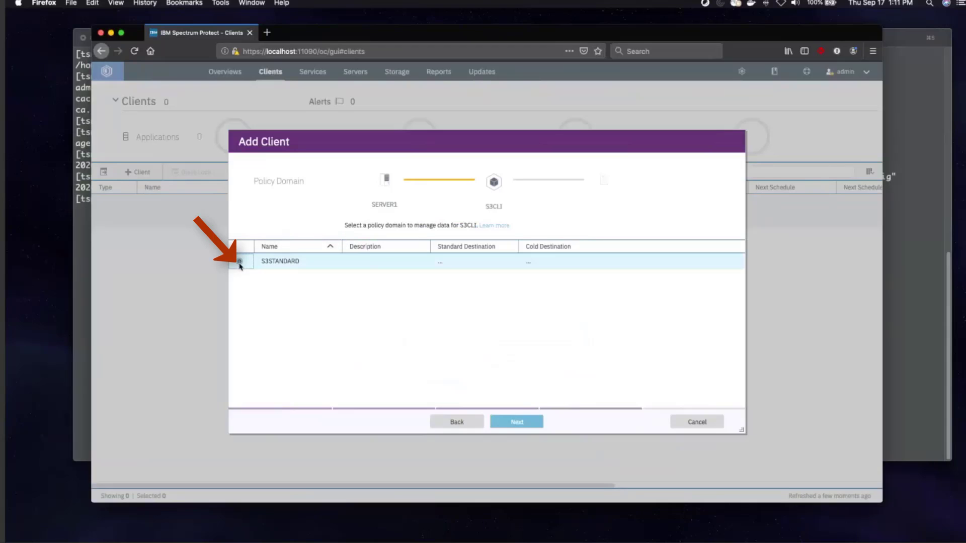
left_click(524, 423)
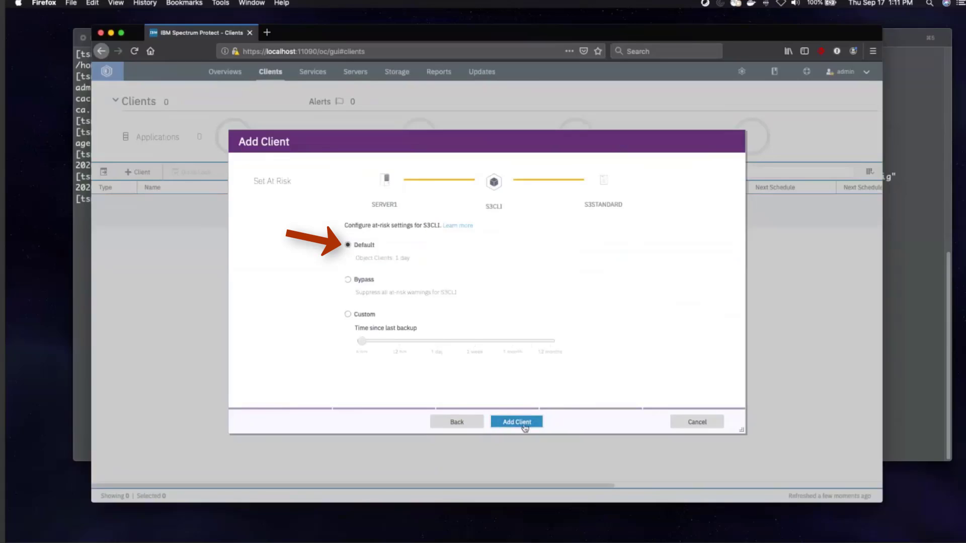
left_click(522, 422)
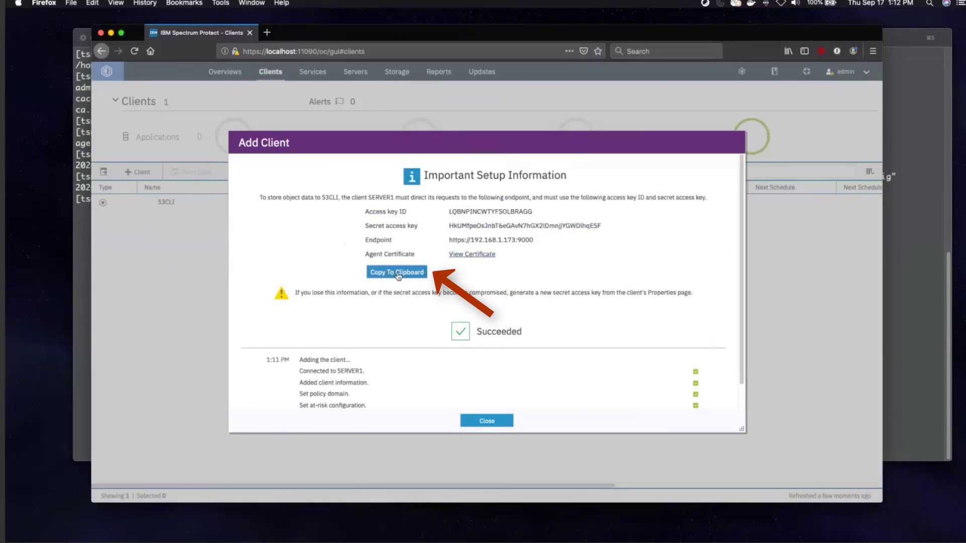
- Copy the S3CLI access credentials to the clipboard and close the setup information dialog
left_click(398, 275)
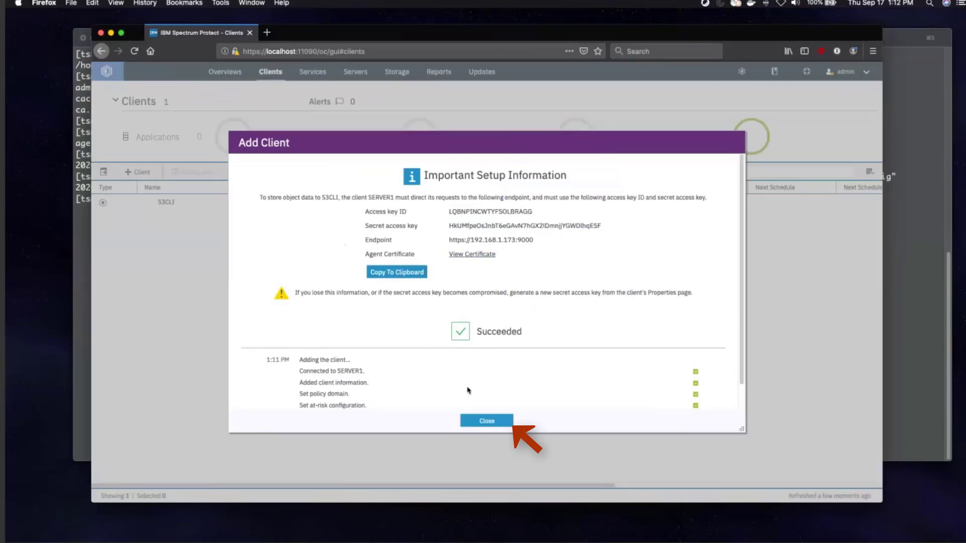
left_click(487, 422)
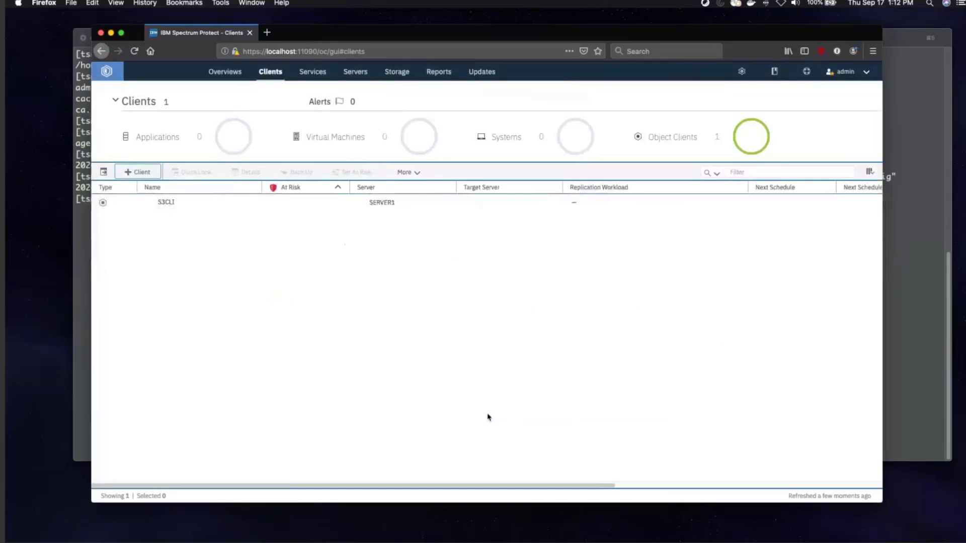
- Regenerate the S3CLI client's object agent access credentials from its Properties, confirming Yes
left_click(170, 203)
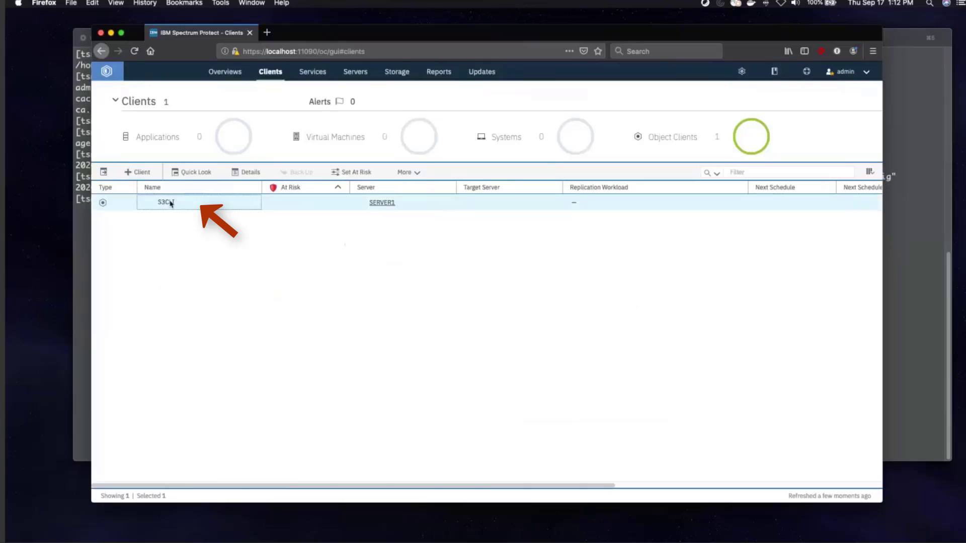
left_click(170, 203)
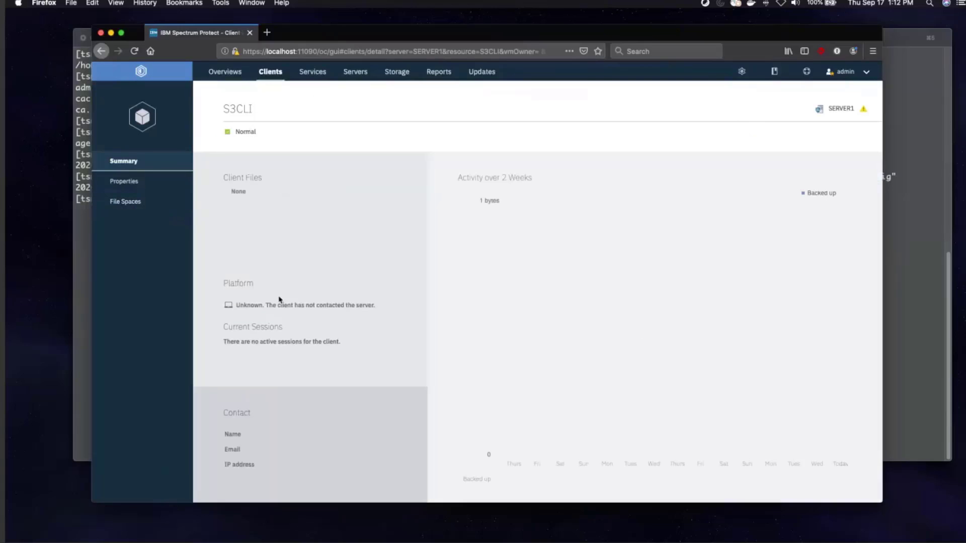
left_click(126, 183)
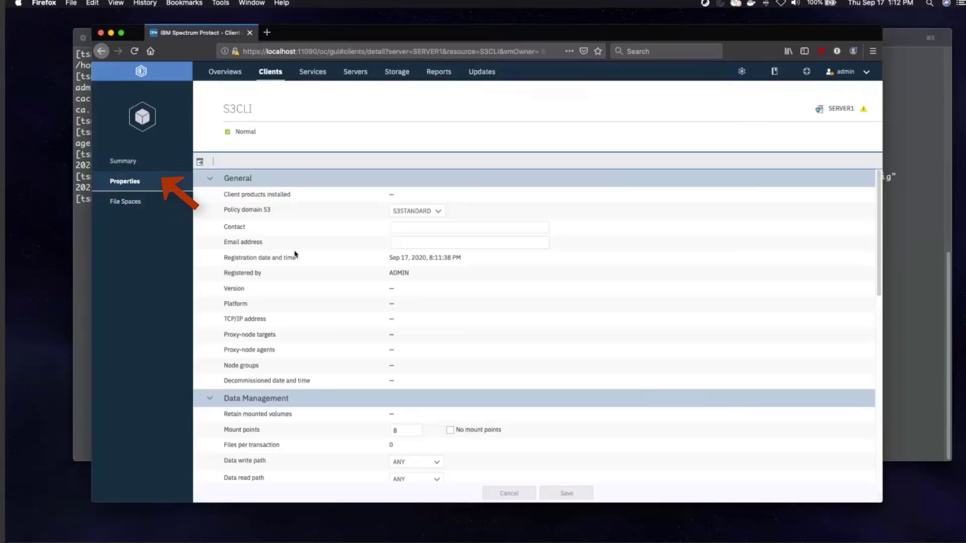
scroll(322, 270, "down", 5)
scroll(322, 270, "down", 12)
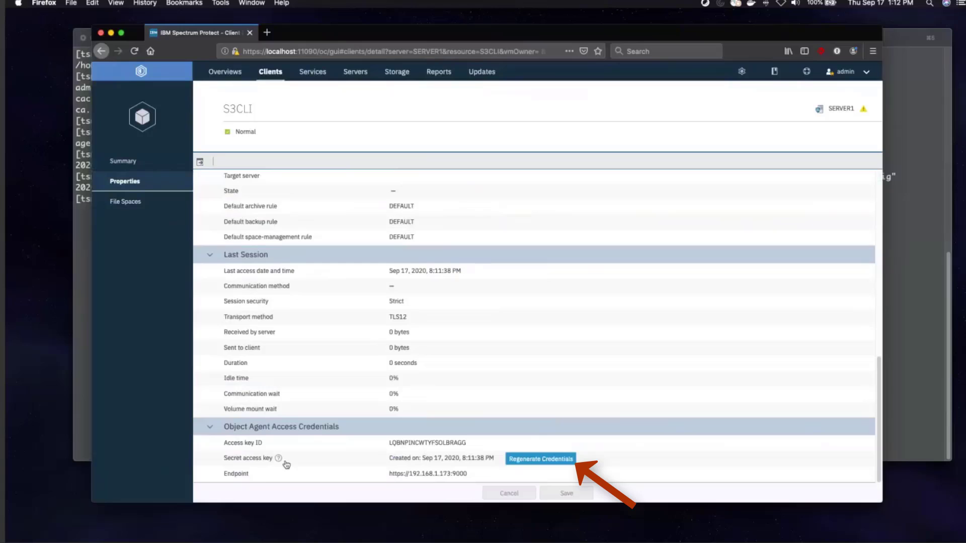
left_click(545, 464)
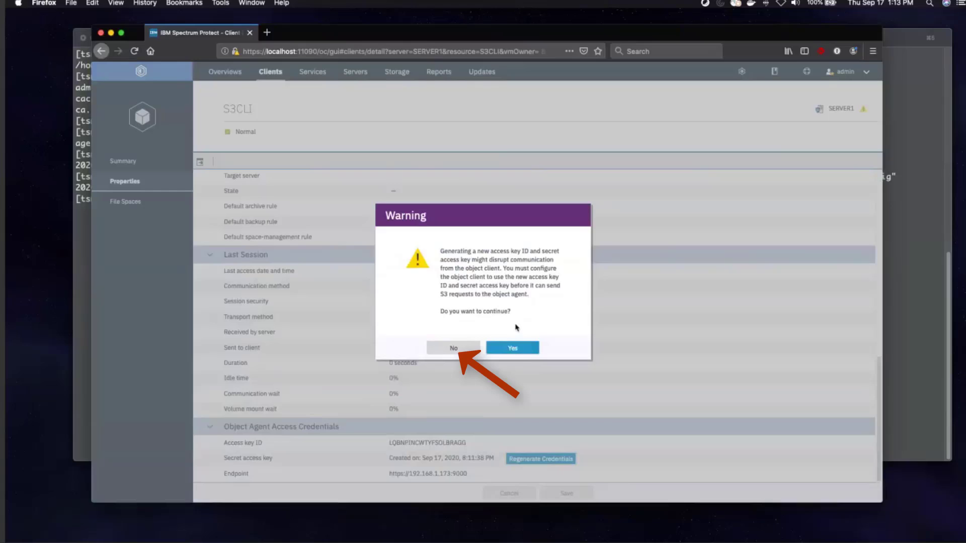
left_click(513, 348)
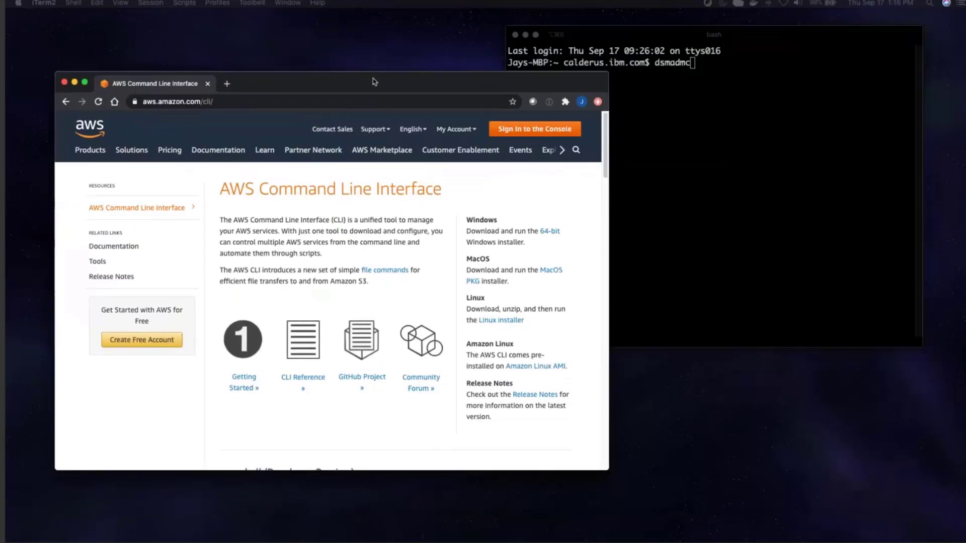
- Reposition and enlarge the Chrome window showing the AWS Command Line Interface page
left_click_drag(374, 94, 374, 97)
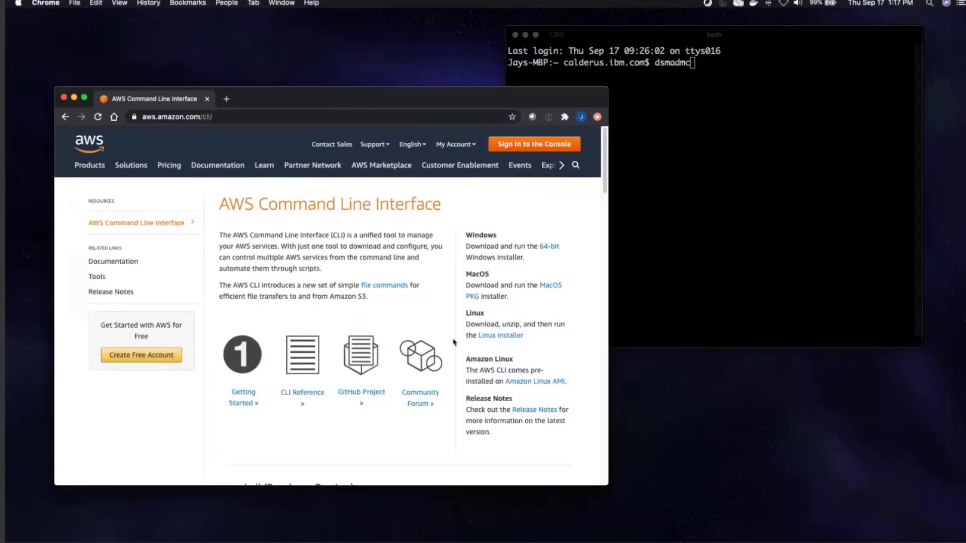
left_click_drag(608, 488, 636, 529)
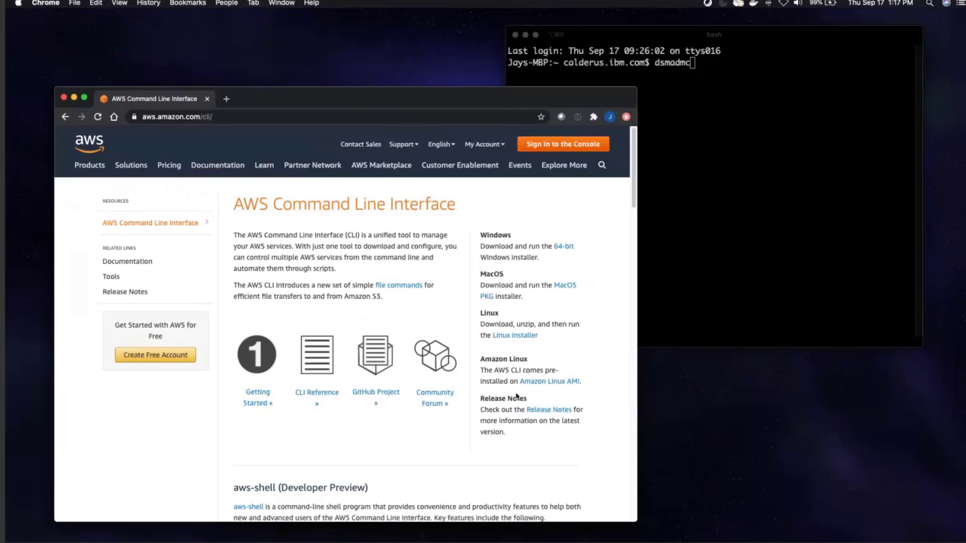
left_click_drag(528, 99, 525, 96)
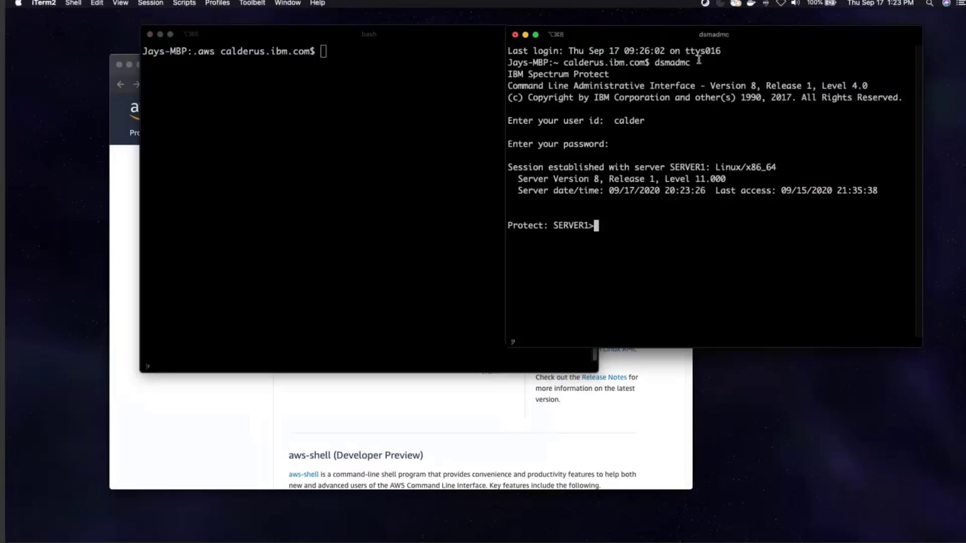
- List SERVER1's nodes with q node, then register s3cli as type=objectclient in domain xyz
type("q node")
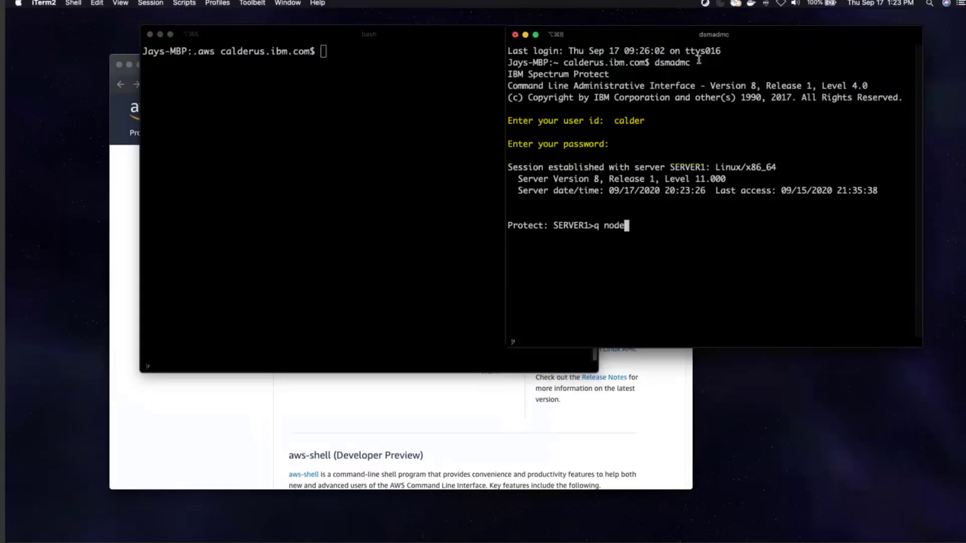
key("Return")
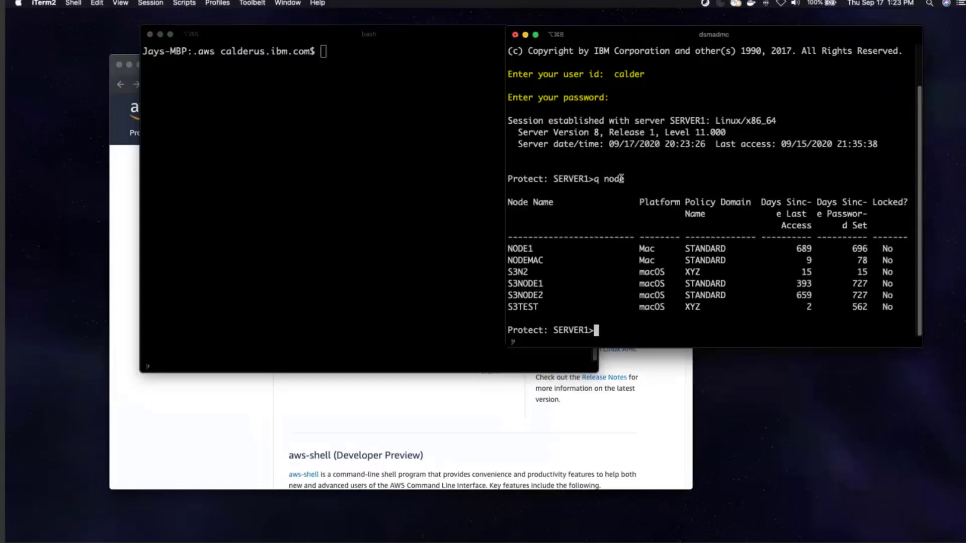
left_click_drag(626, 51, 439, 57)
left_click_drag(735, 352, 924, 507)
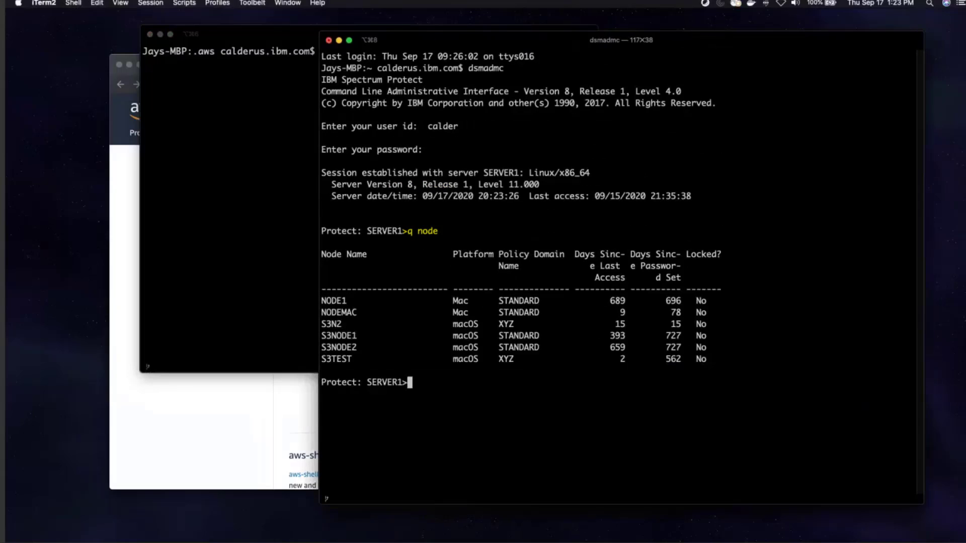
type("reg node s3cli type=objectclient domain=xyz")
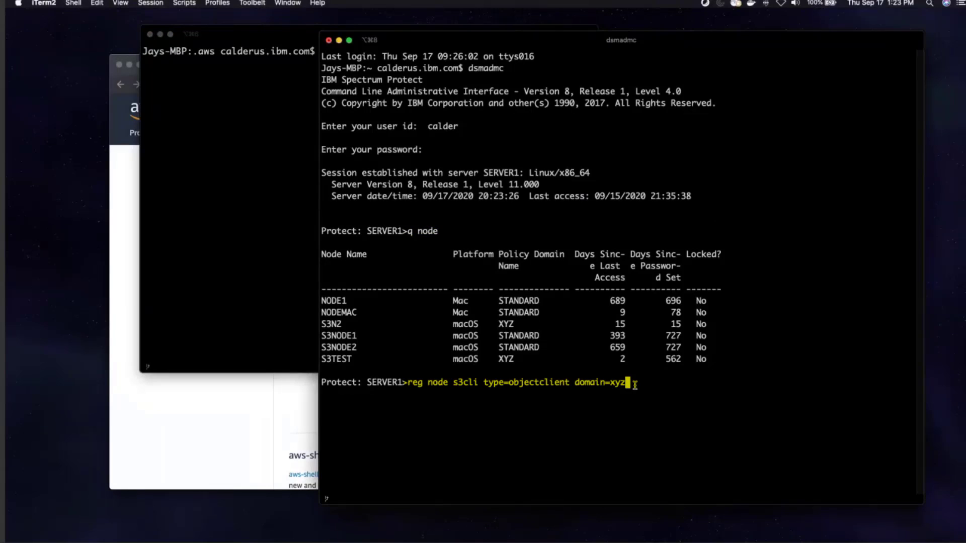
key("Return")
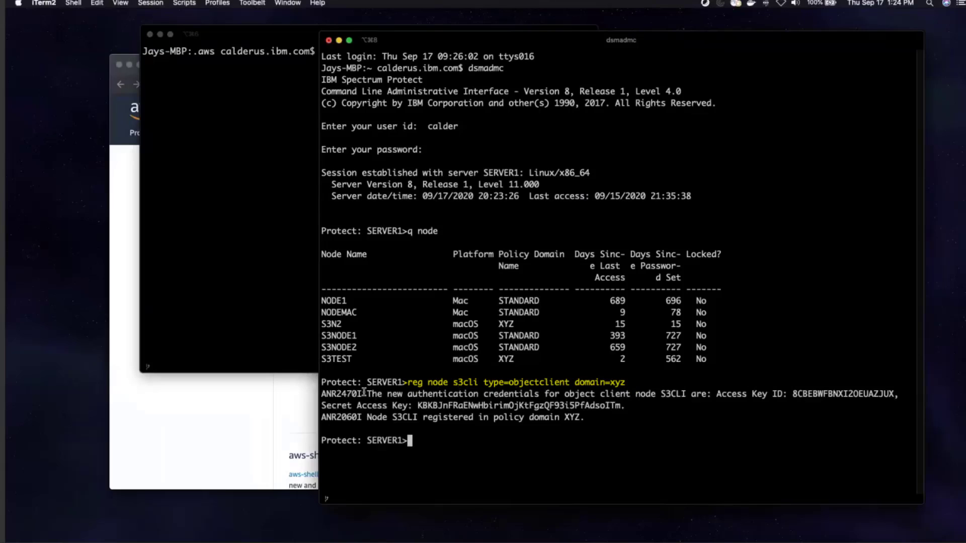
- Highlight the Secret Access Key value in the S3CLI registration output
left_click_drag(790, 394, 821, 405)
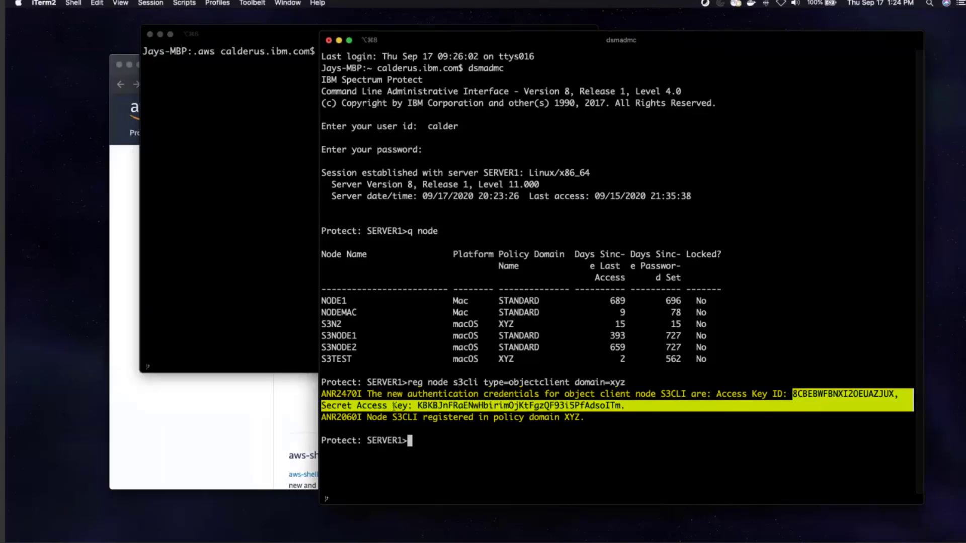
left_click_drag(417, 406, 626, 408)
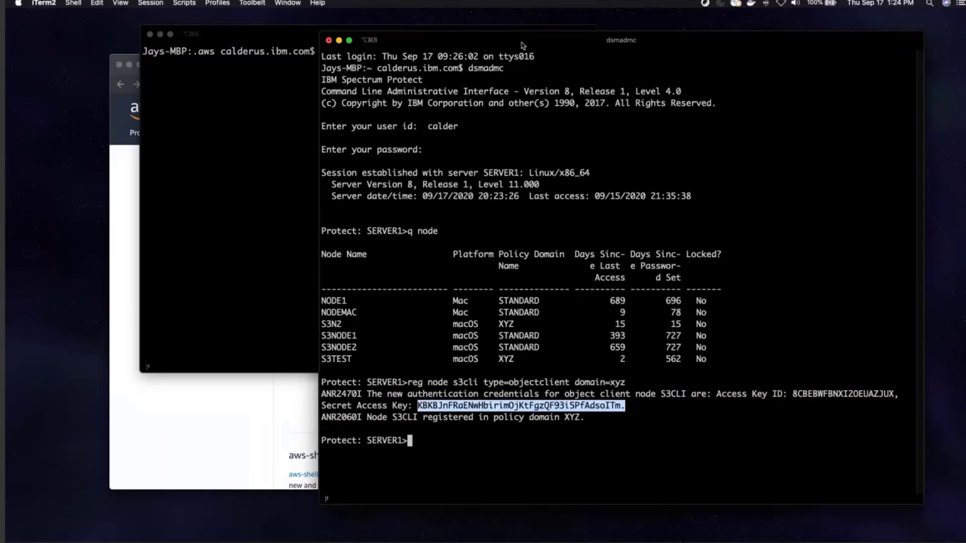
left_click_drag(524, 45, 545, 59)
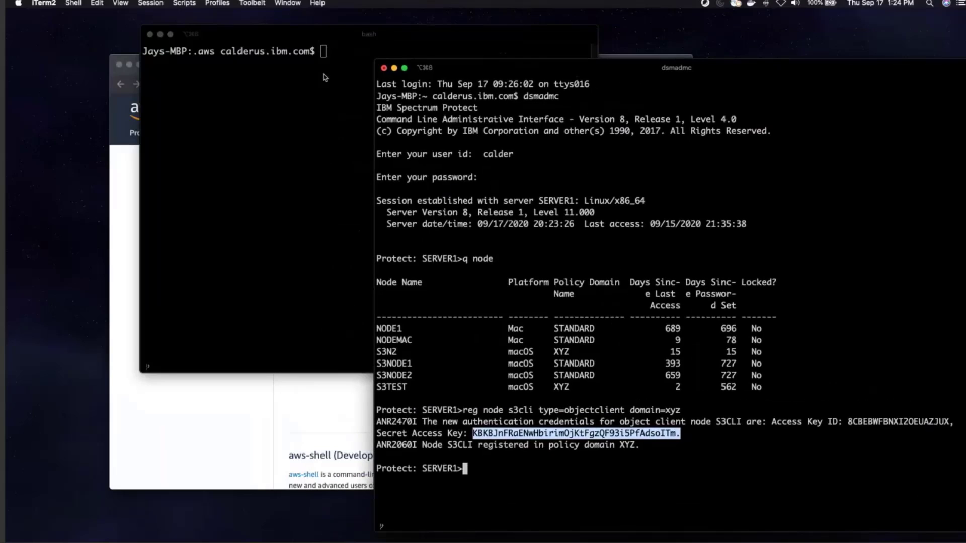
- Enlarge the bash window, check the .aws folder, and open the credentials file in vi
left_click(322, 40)
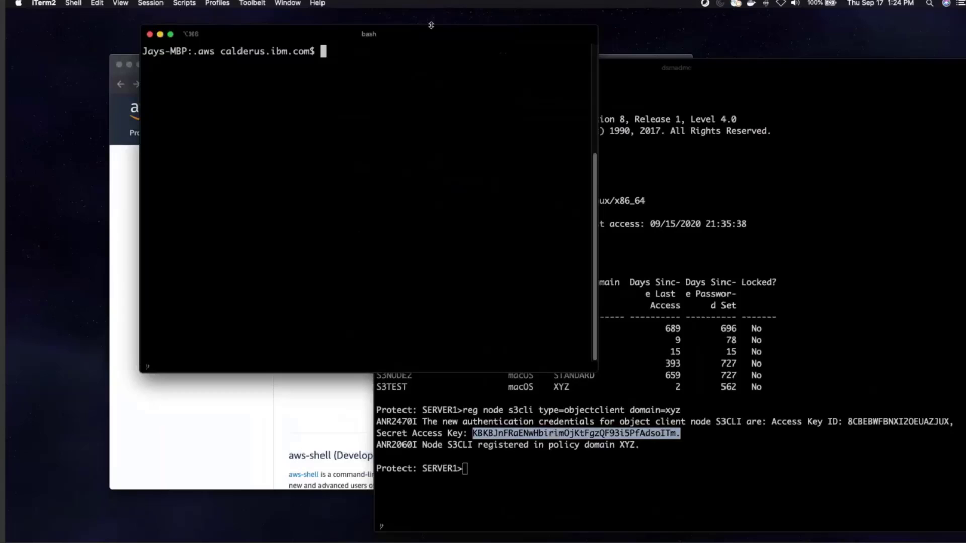
left_click_drag(431, 34, 446, 41)
left_click_drag(611, 380, 781, 421)
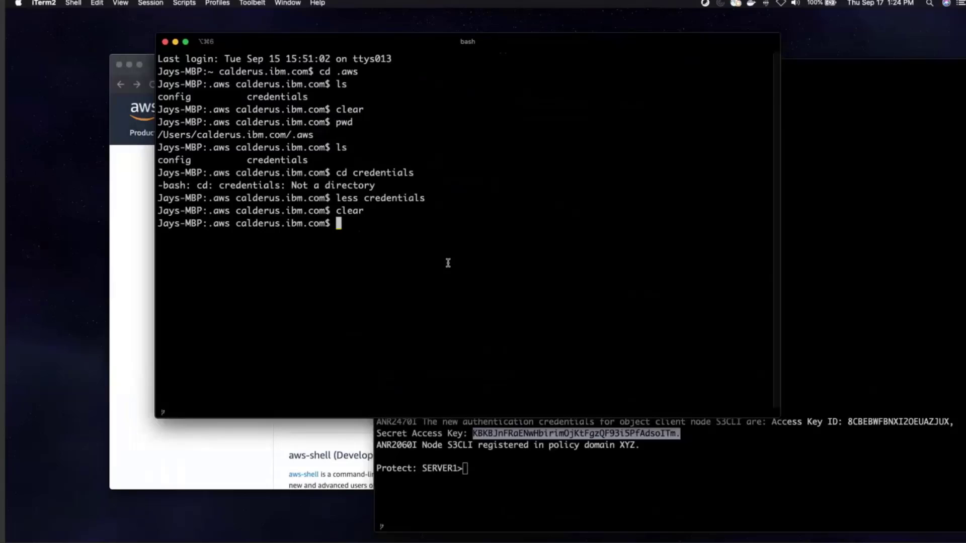
type("pwd")
key("Return")
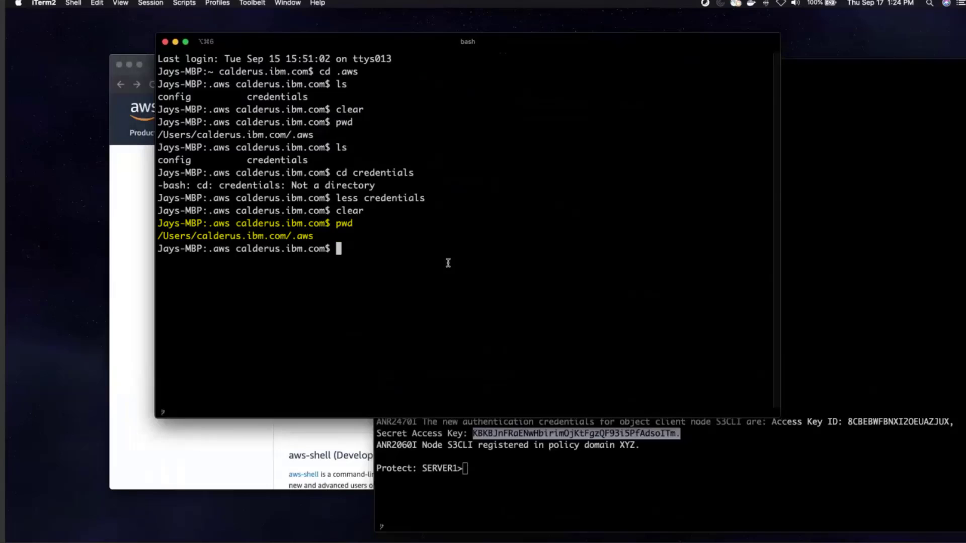
type("ls")
key("Return")
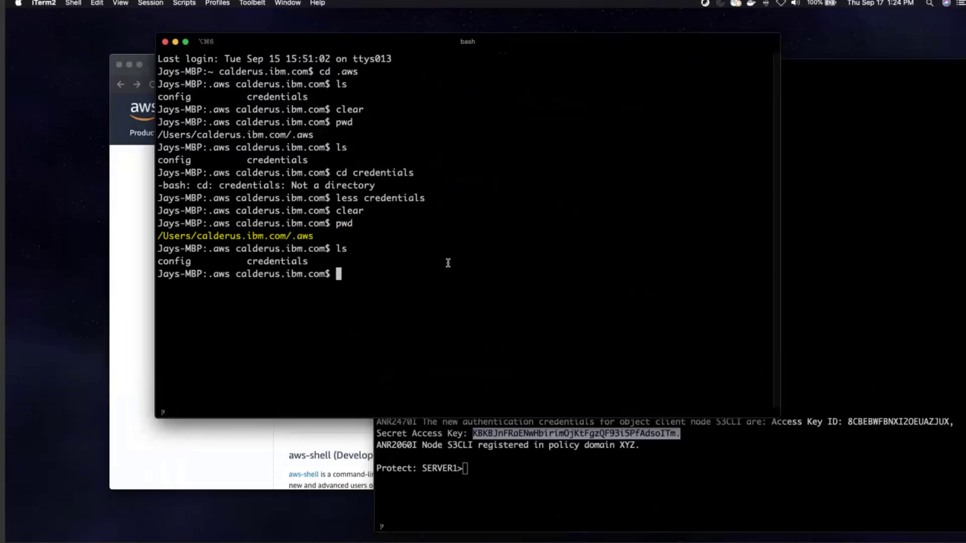
type("vi vre")
key("BackSpace")
key("BackSpace")
key("BackSpace")
type("credentials")
key("Tab")
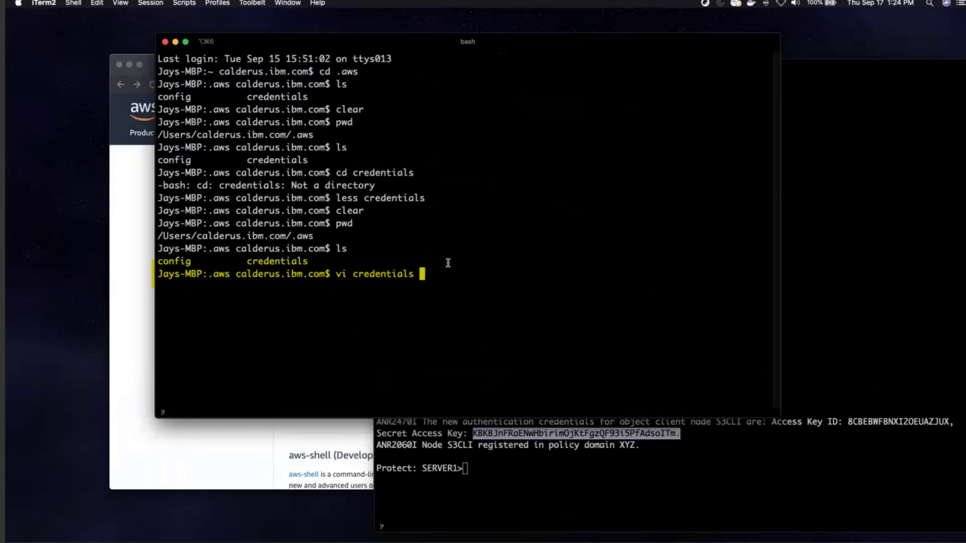
key("Return")
- Replace the old access key ID with the new S3CLI access key ID
key("j")
key("w")
key("w")
key("shift+c")
left_click_drag(848, 422, 948, 422)
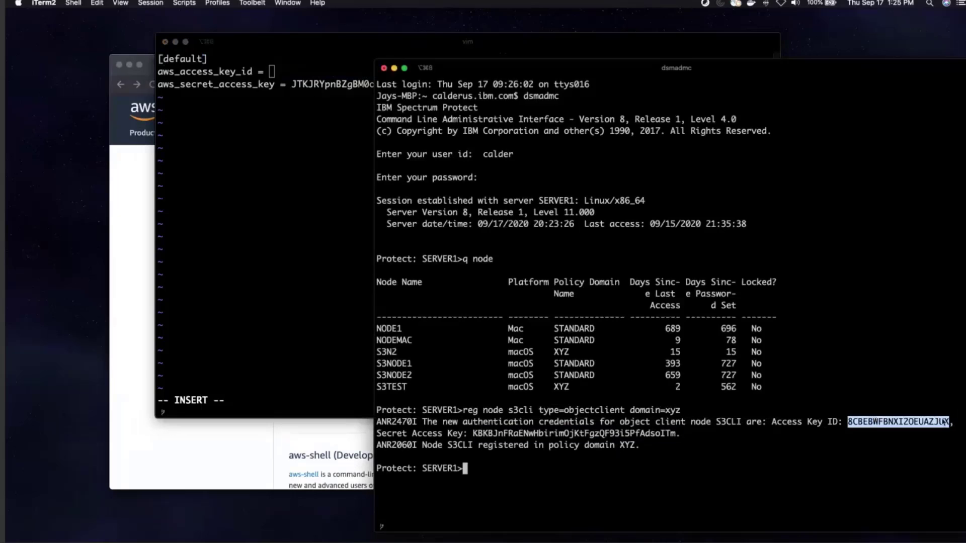
right_click(944, 422)
left_click(856, 382)
left_click(281, 90)
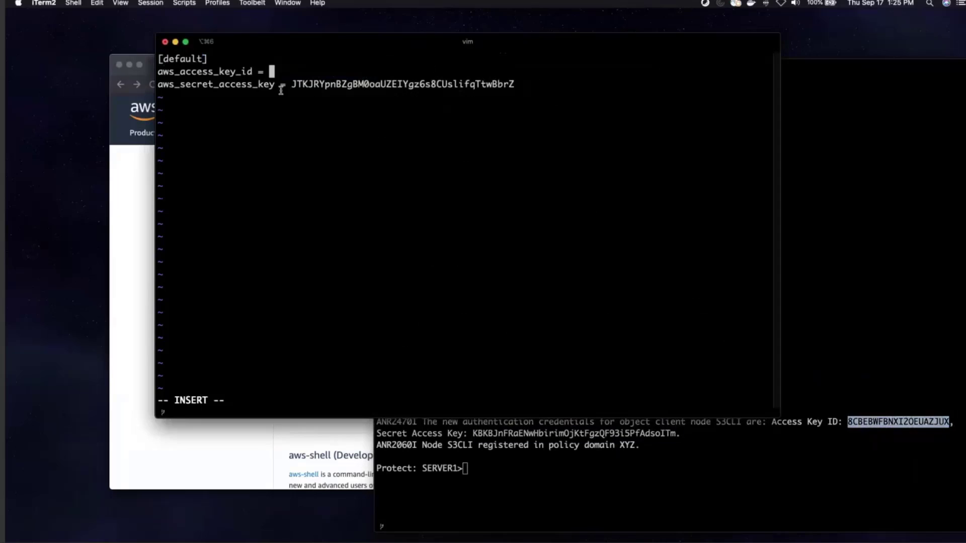
key("super+v")
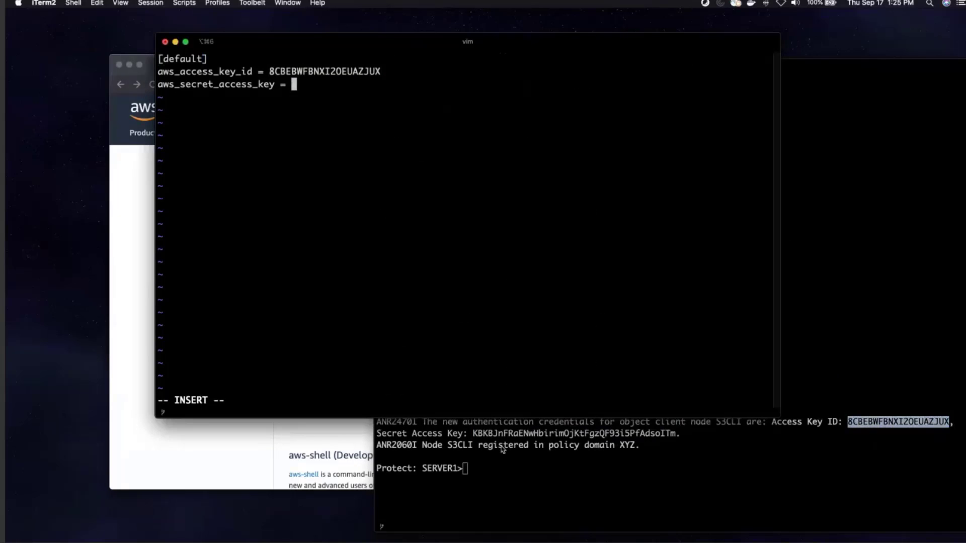
- Paste the S3CLI secret access key after aws_secret_access_key in the credentials file
left_click(501, 449)
left_click_drag(472, 433, 674, 433)
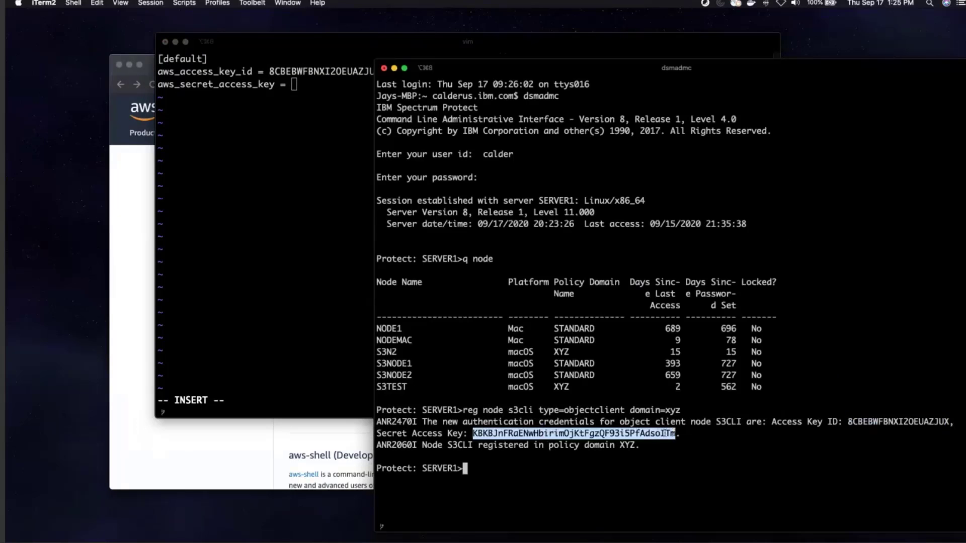
right_click(665, 434)
left_click(694, 378)
left_click(297, 84)
right_click(297, 84)
left_click(335, 231)
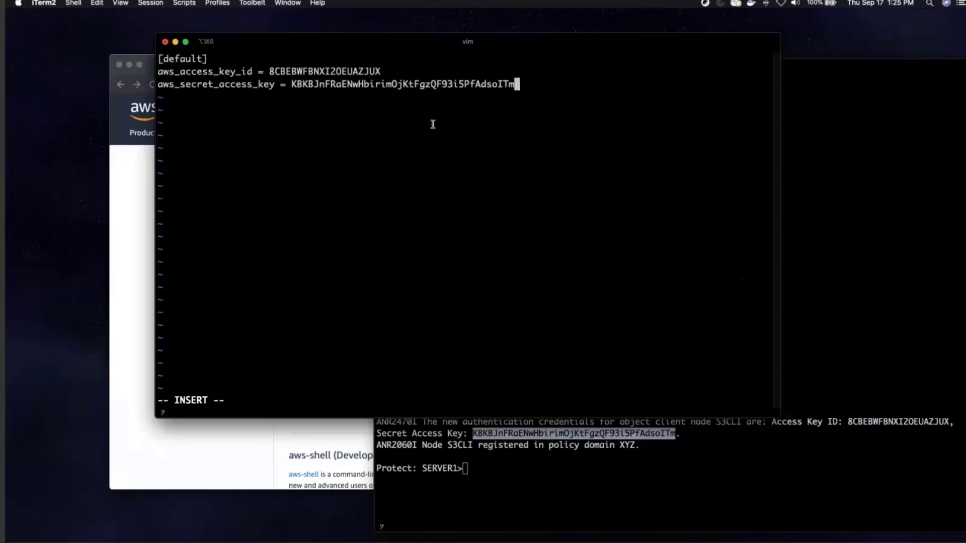
- Save the AWS credentials file with :wq and list the contents of the s3validator data folder
key("Escape")
type(":wq")
key("Return")
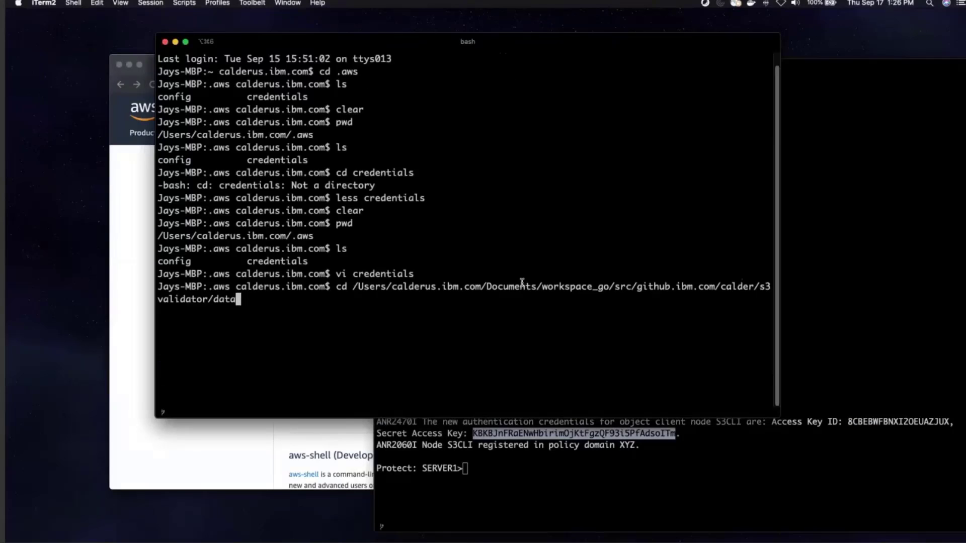
key("Return")
type("ls")
key("Return")
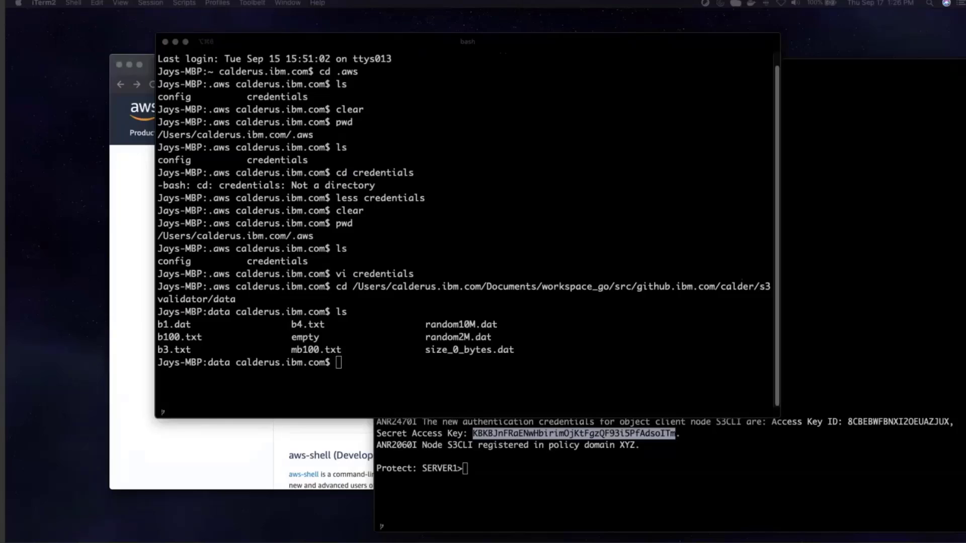
type("aws s3 ls --endpoint-url=http://localhost:9000")
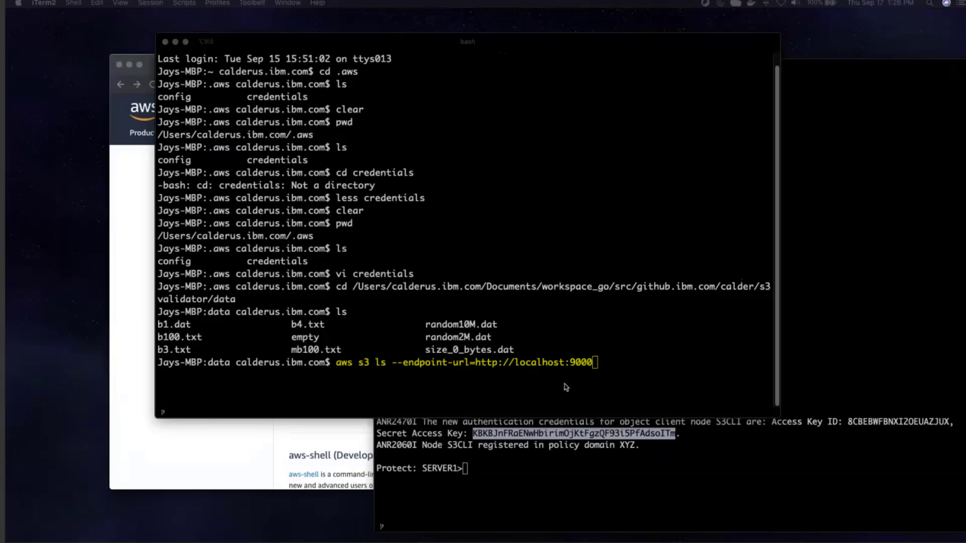
left_click(598, 385)
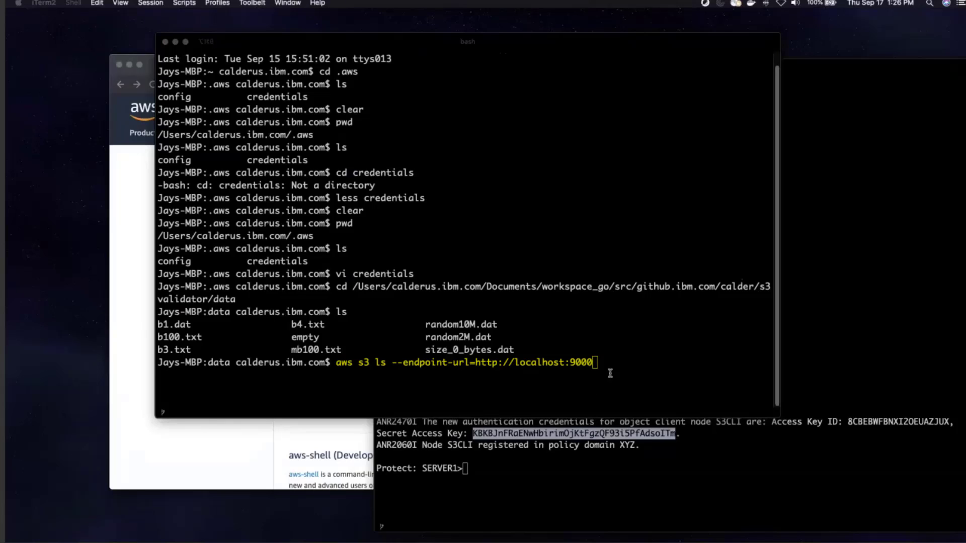
key("Return")
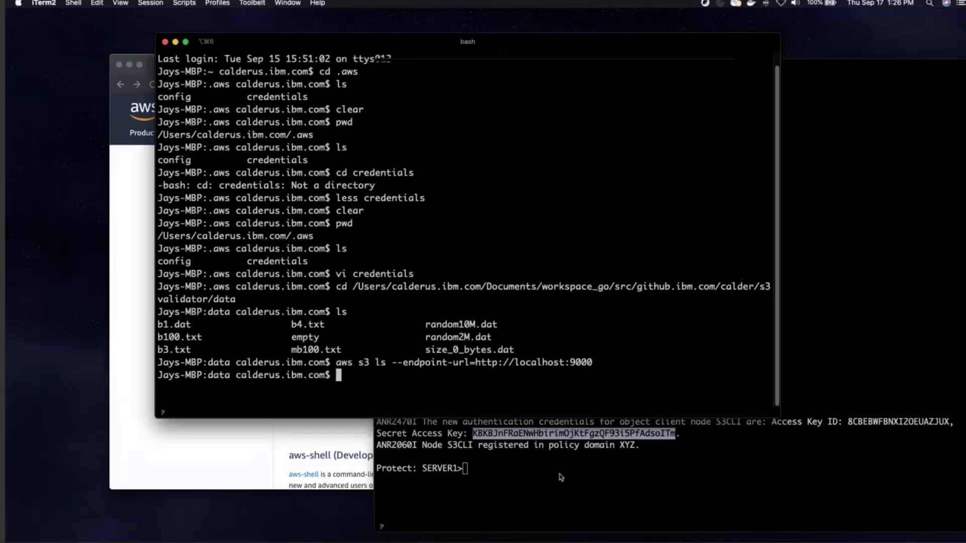
- Query SERVER1 with 'q fi s3cli *' in the admin session, finding no S3CLI filespaces
left_click(560, 476)
type("q fi ")
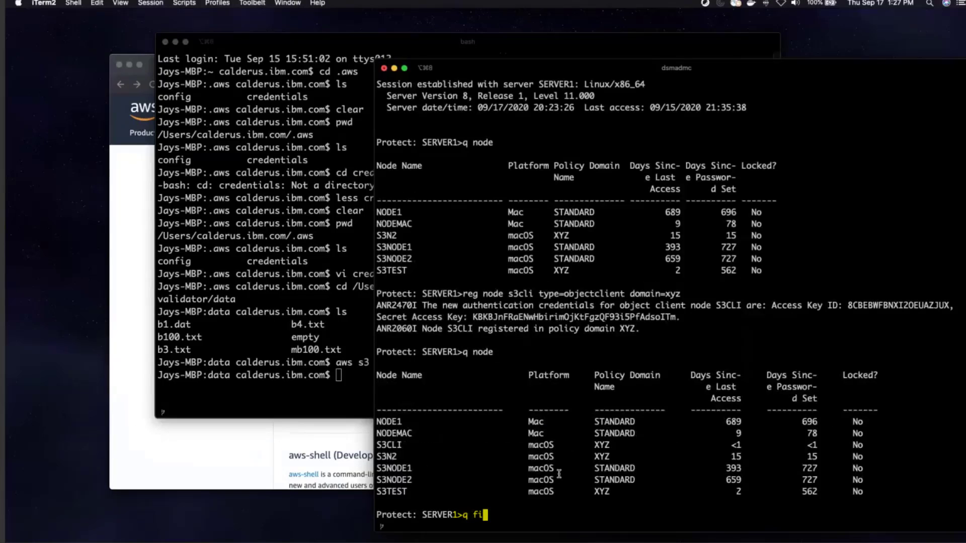
type("s3cli *")
key("Return")
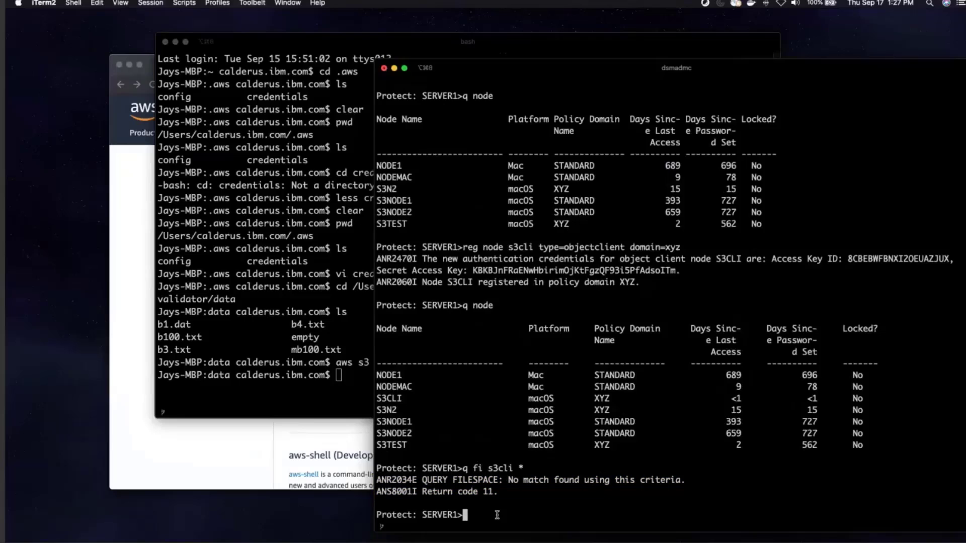
left_click(359, 376)
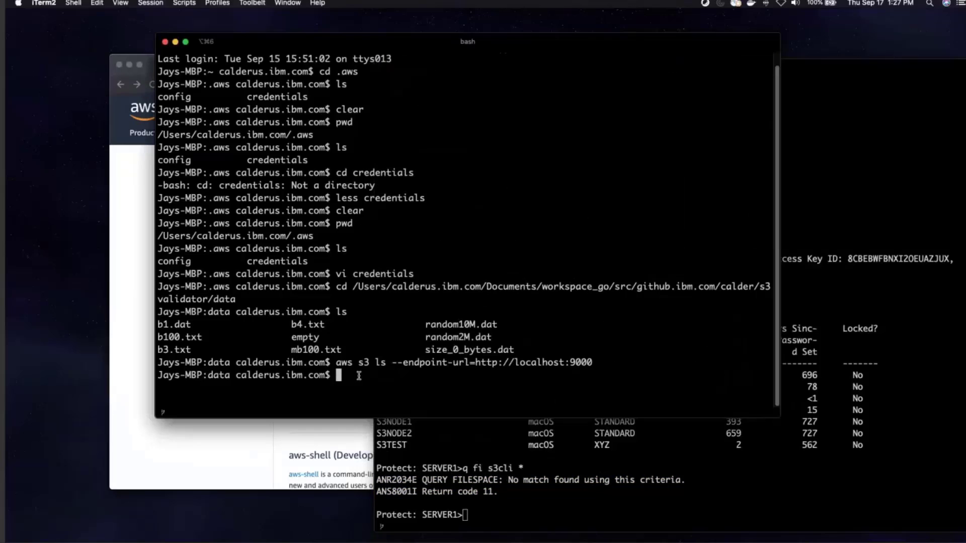
key("super+v")
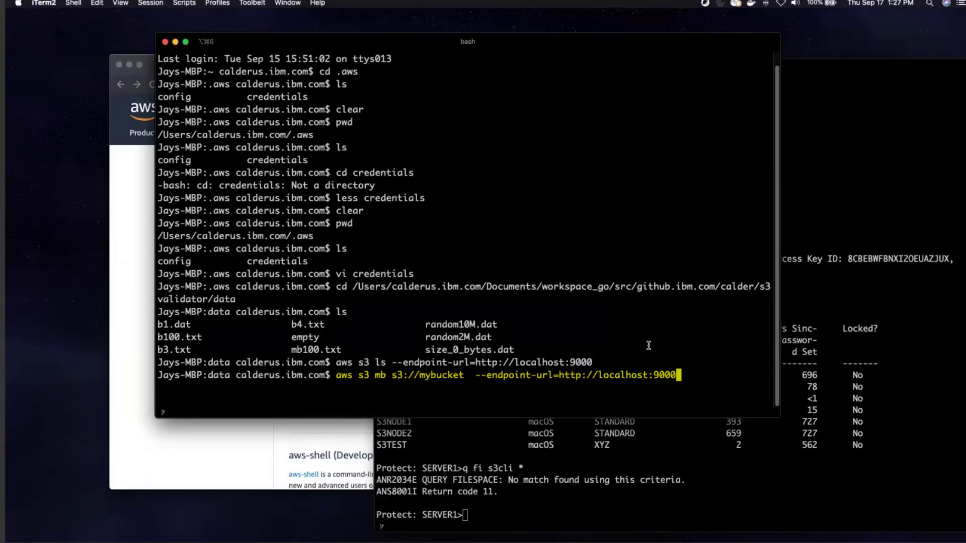
key("Return")
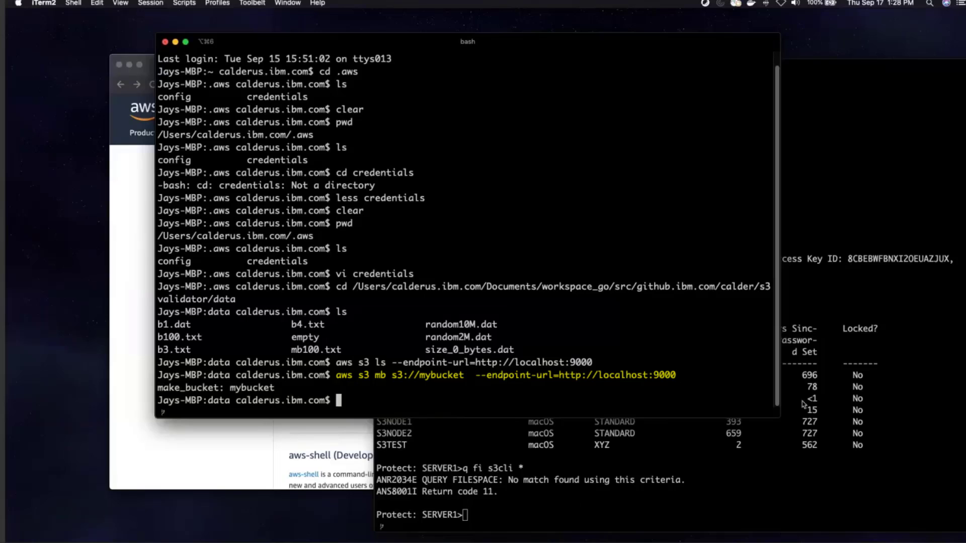
left_click(571, 505)
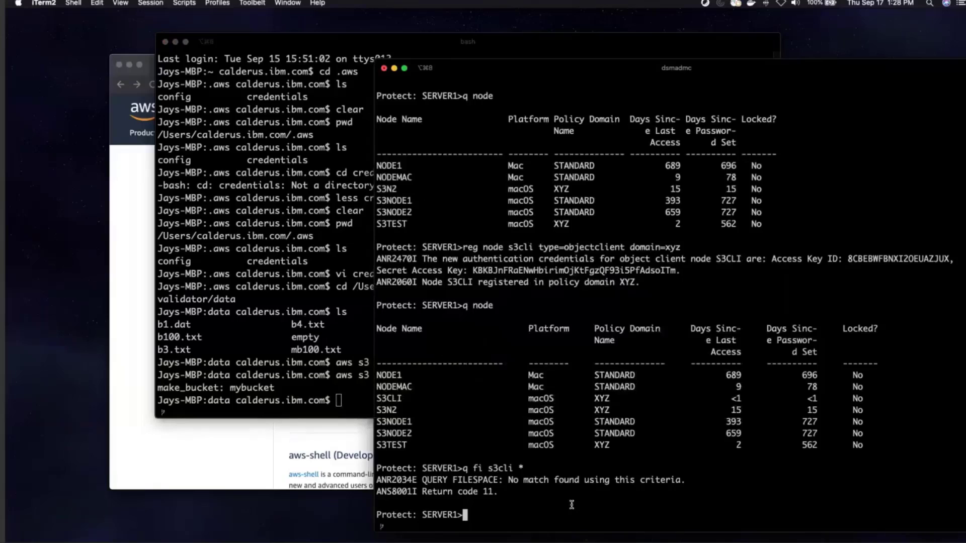
- Rerun 'q fi s3cli *', now showing mybucket as a 0-byte BUCKET filespace for S3CLI
type("q fi s3cli *")
key("Return")
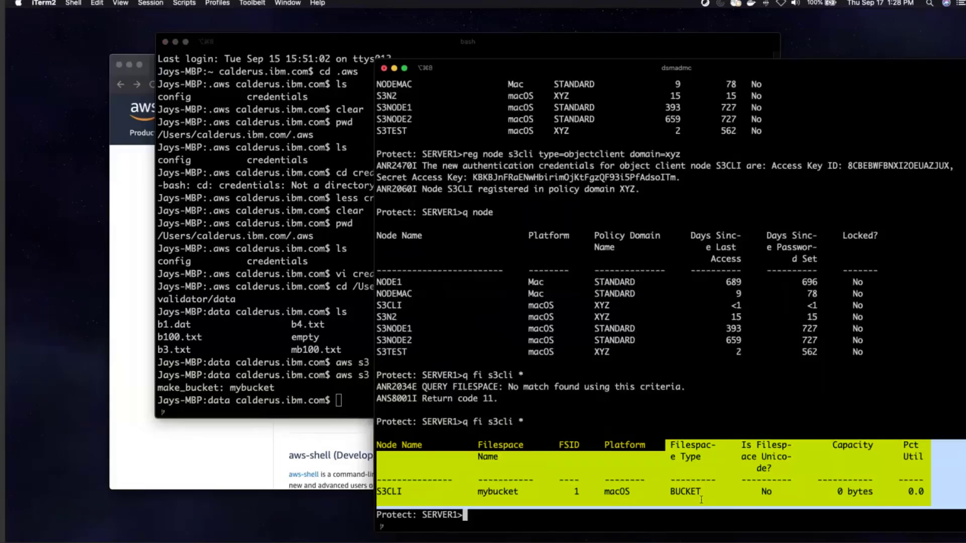
left_click(290, 392)
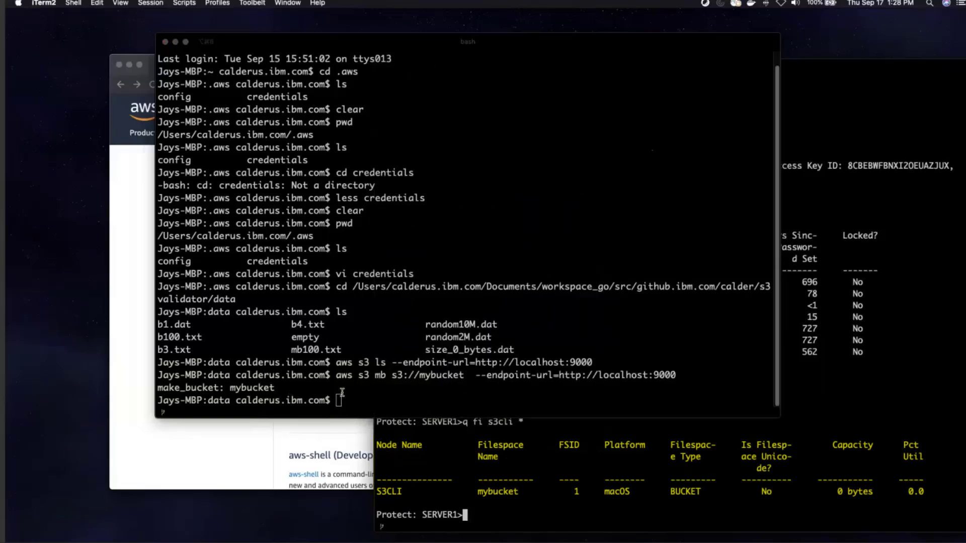
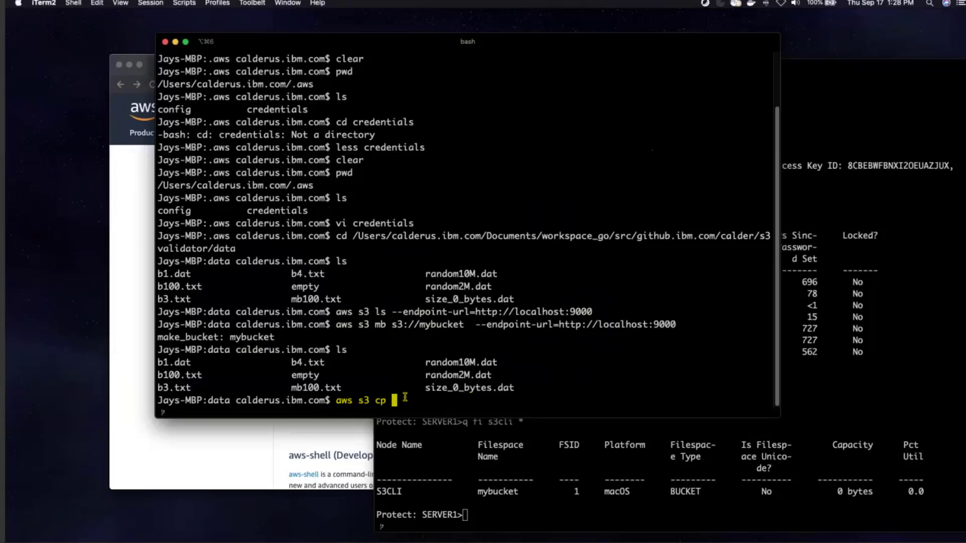
type("b100.txt s3://mybucket --")
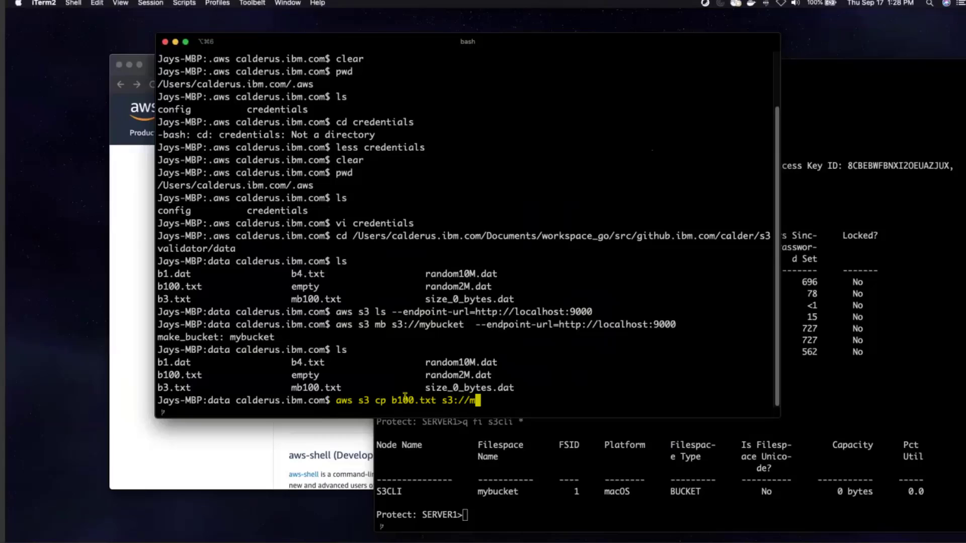
right_click(544, 400)
left_click(562, 398)
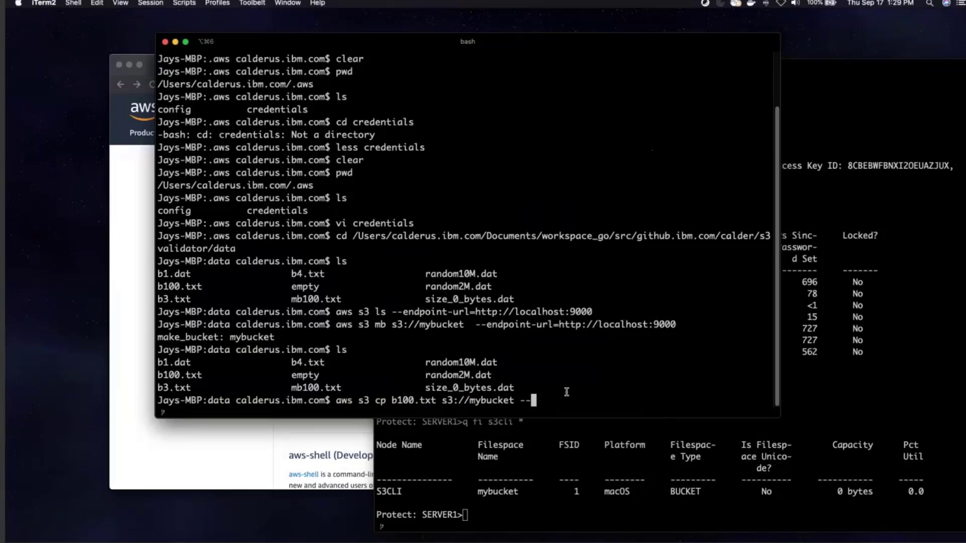
key("Return")
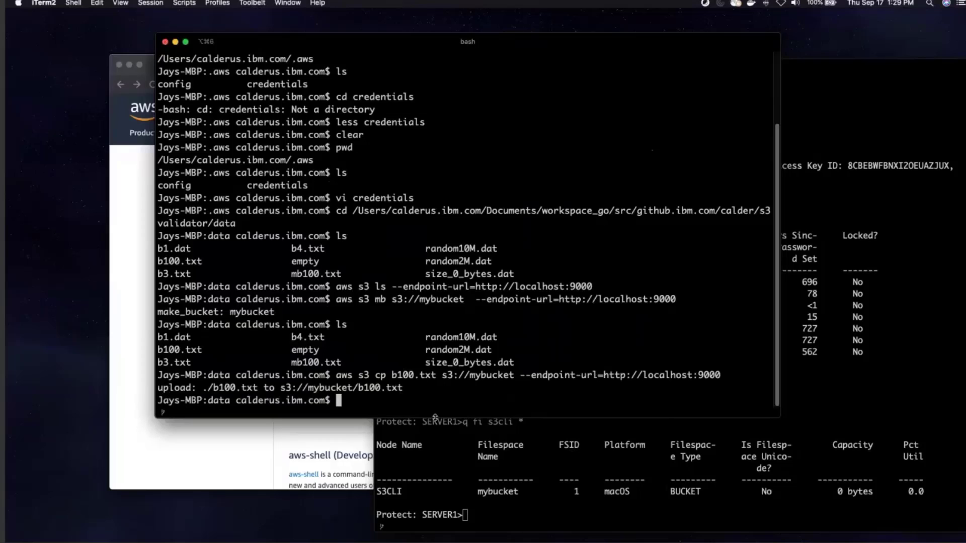
left_click(499, 518)
- Run 'q occ s3cli *' and highlight the one-file occupancy result for mybucket
type("q p")
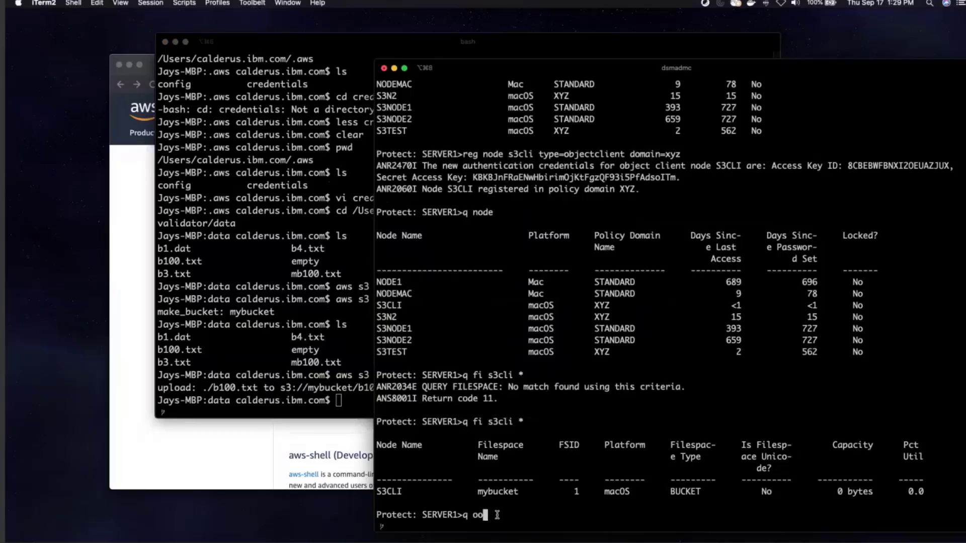
key("BackSpace")
type("occ s3cli *")
key("Return")
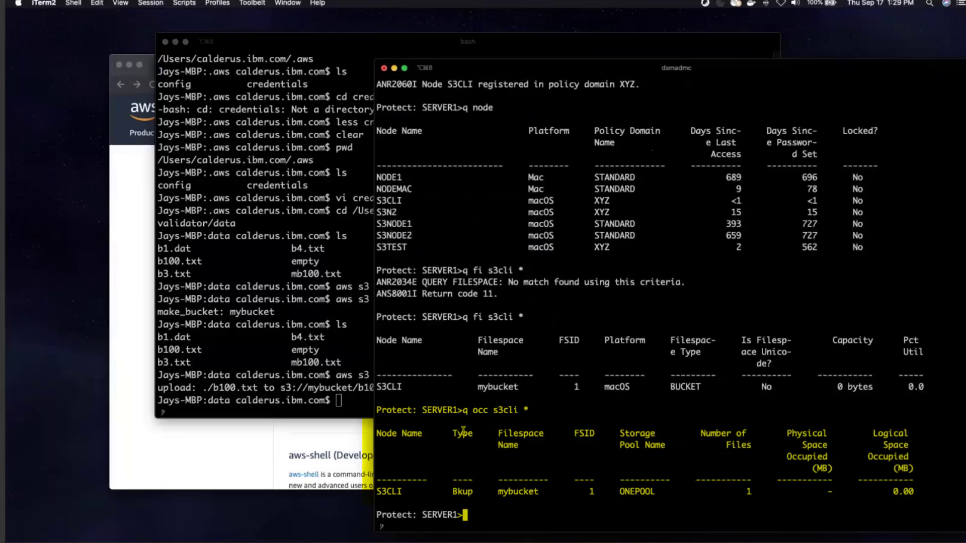
left_click_drag(462, 434, 914, 488)
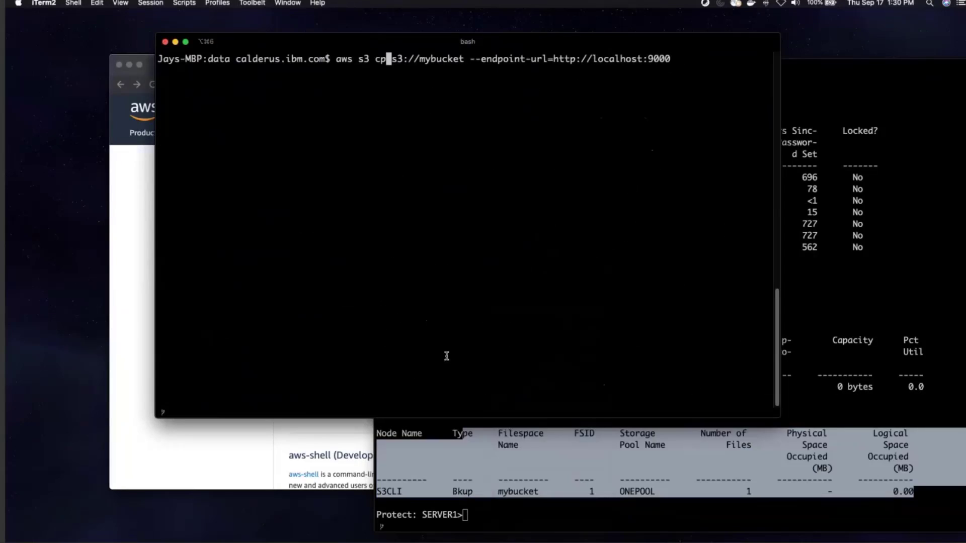
- List s3://mybucket and highlight b100.txt at 100 bytes in the listing
key("BackSpace")
key("BackSpace")
type("ls")
key("Return")
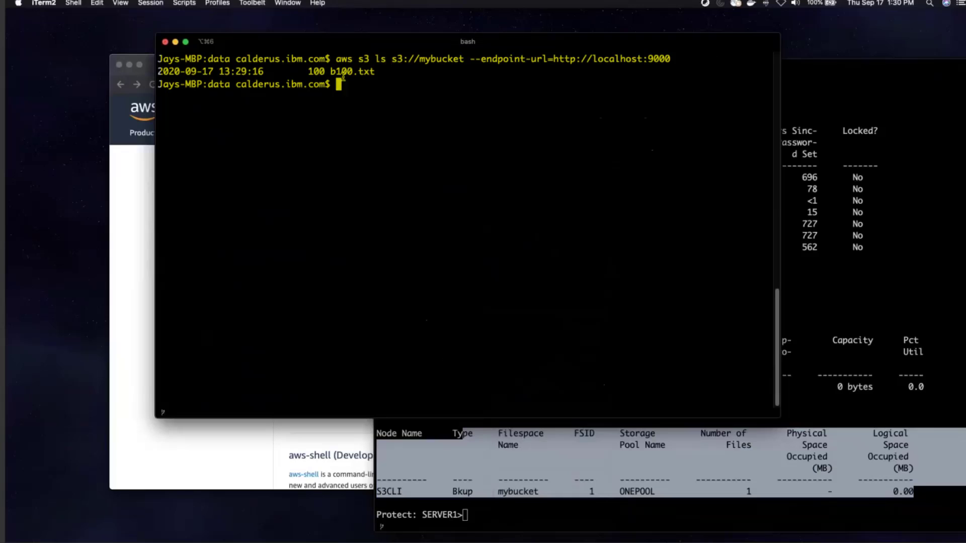
left_click_drag(322, 58, 826, 282)
left_click(648, 170)
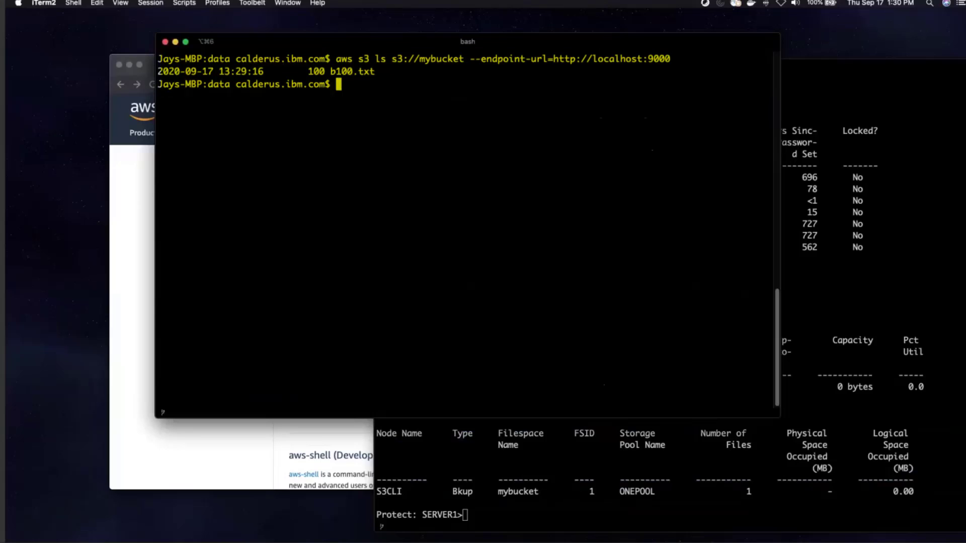
left_click_drag(322, 58, 348, 88)
left_click(649, 172)
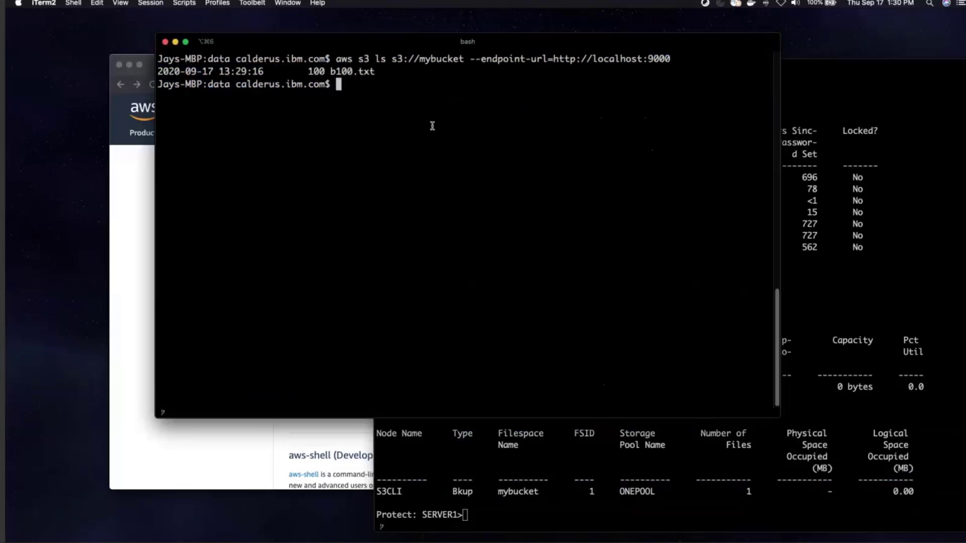
- List the local data files with ls
key("Up")
key("Up")
key("Up")
key("Up")
key("Up")
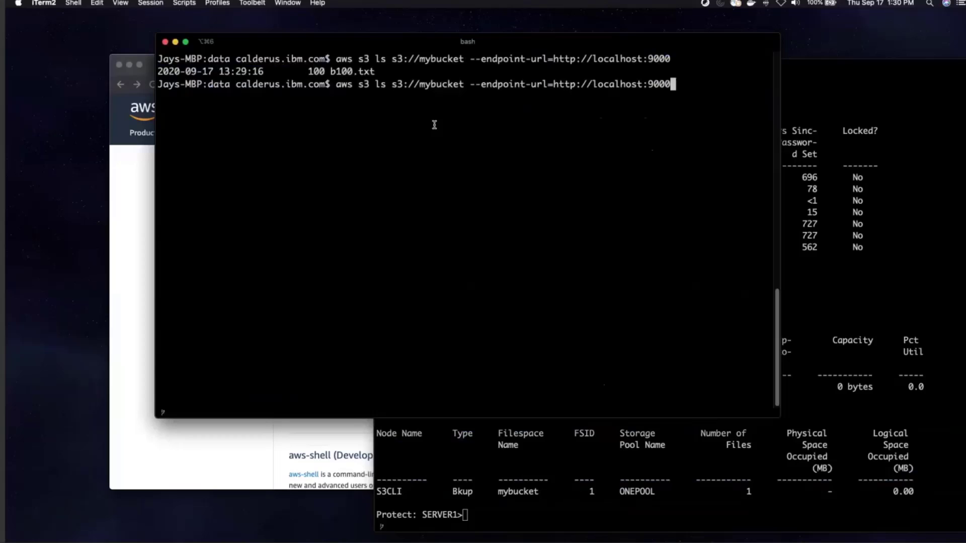
key("Up")
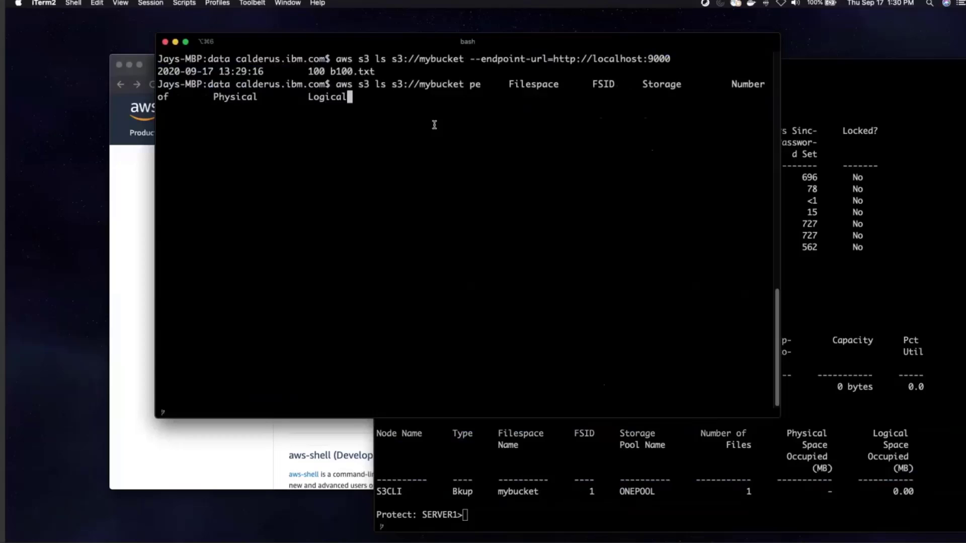
key("Up")
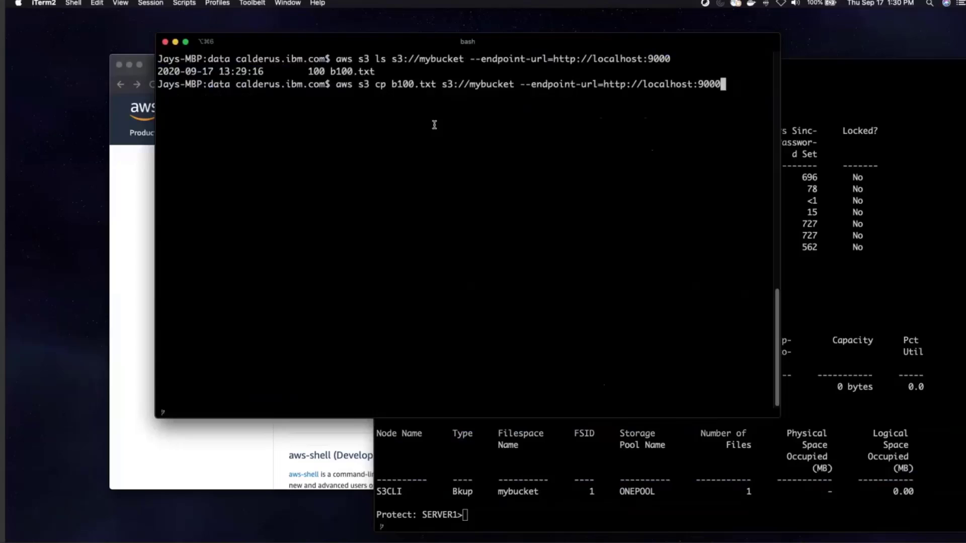
key("Left")
key("Left")
key("Left")
key("Left")
key("Left")
key("Left")
key("Left")
key("Left")
key("Left")
key("Left")
key("Left")
key("Left")
key("Left")
key("Left")
key("Left")
key("Left")
key("Left")
key("Left")
key("Left")
key("Left")
key("Down")
key("Down")
key("Down")
key("Down")
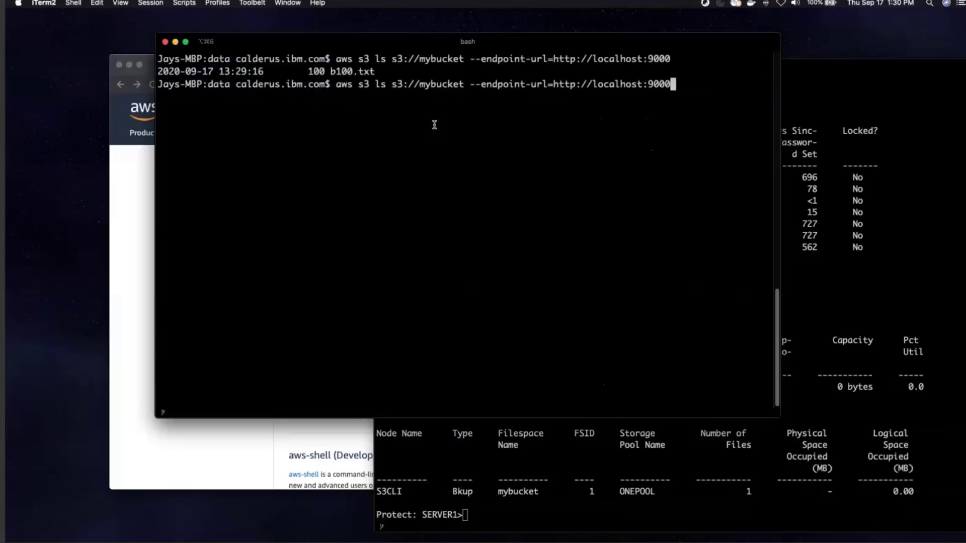
type("l")
type("s")
key("Return")
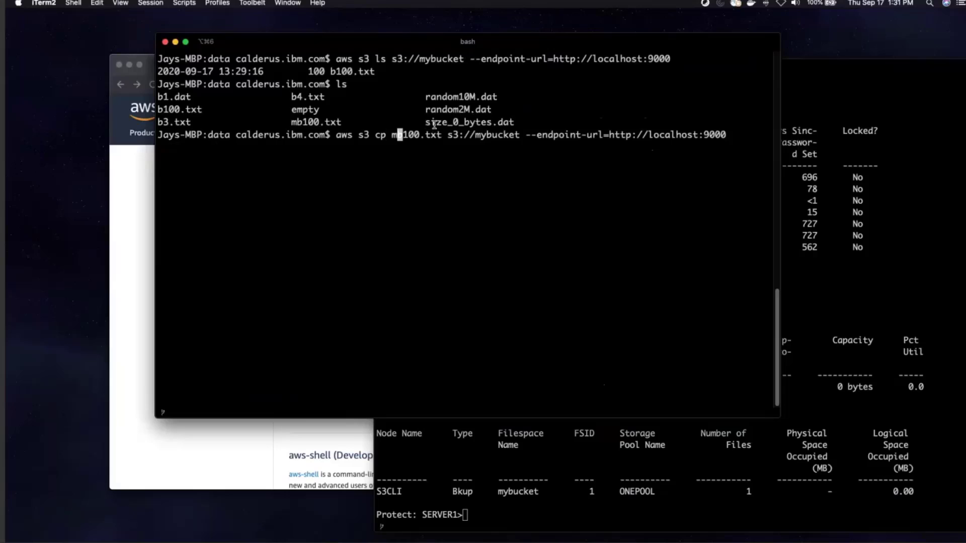
- Upload mb100.txt to s3://mybucket through the localhost:9000 endpoint
key("BackSpace")
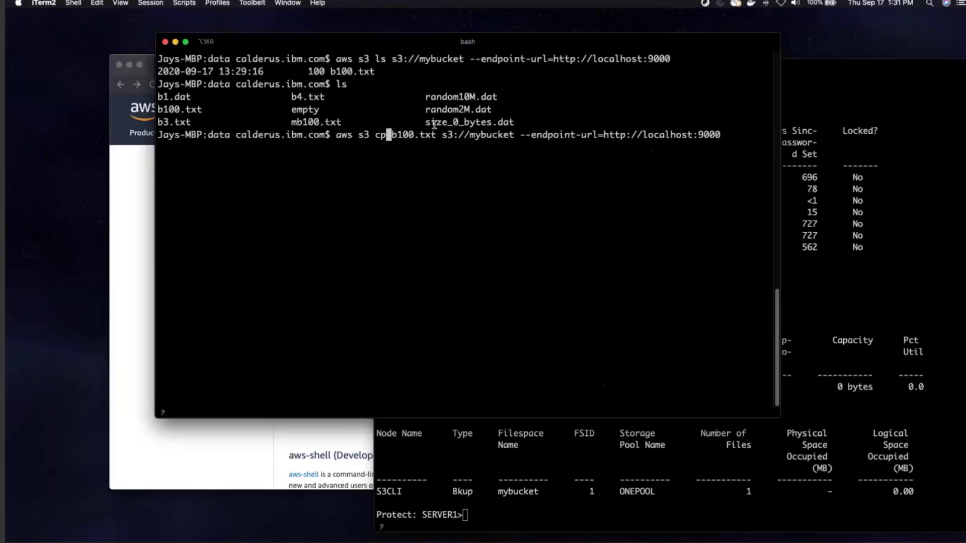
type("m")
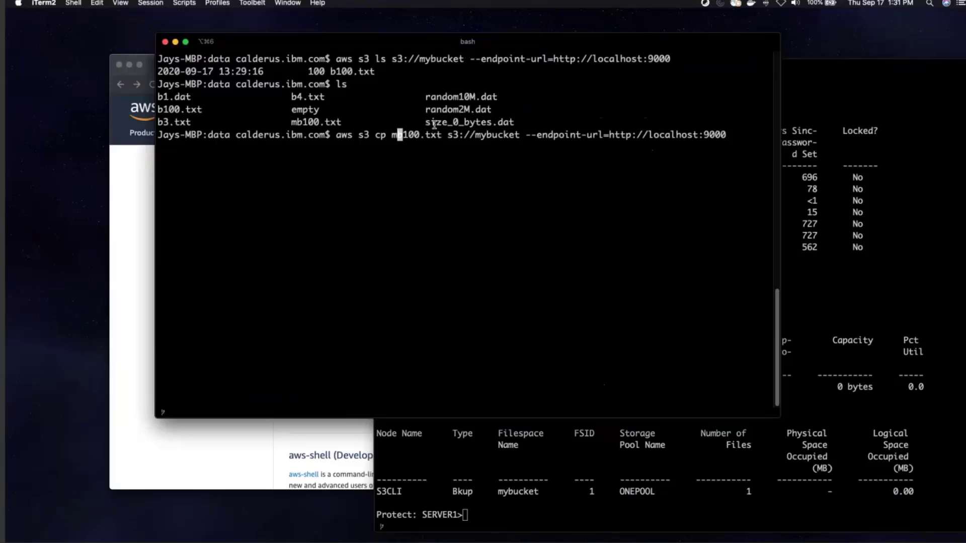
key("Return")
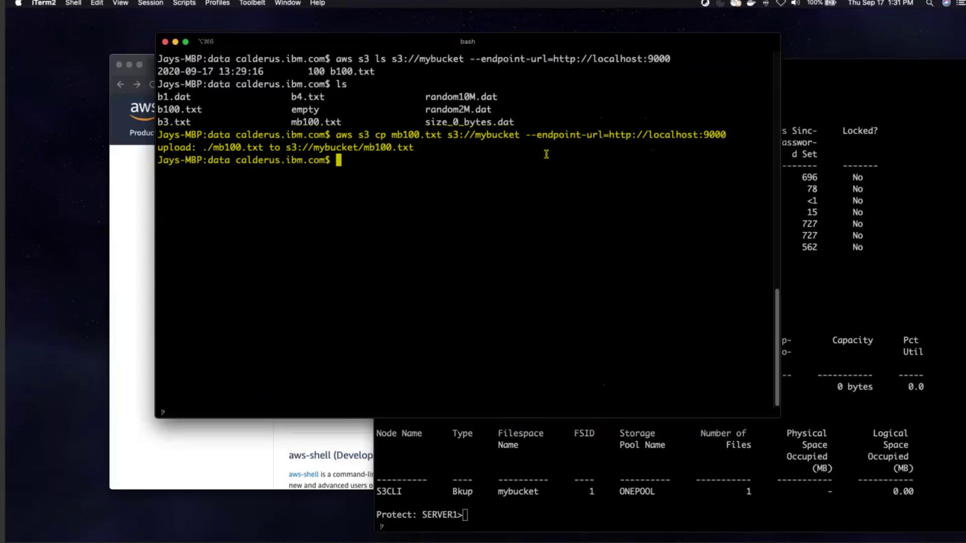
- Rerun 'q occ s3cli *' in dsmadmc and highlight 95.37 MB and 13 files
left_click(541, 517)
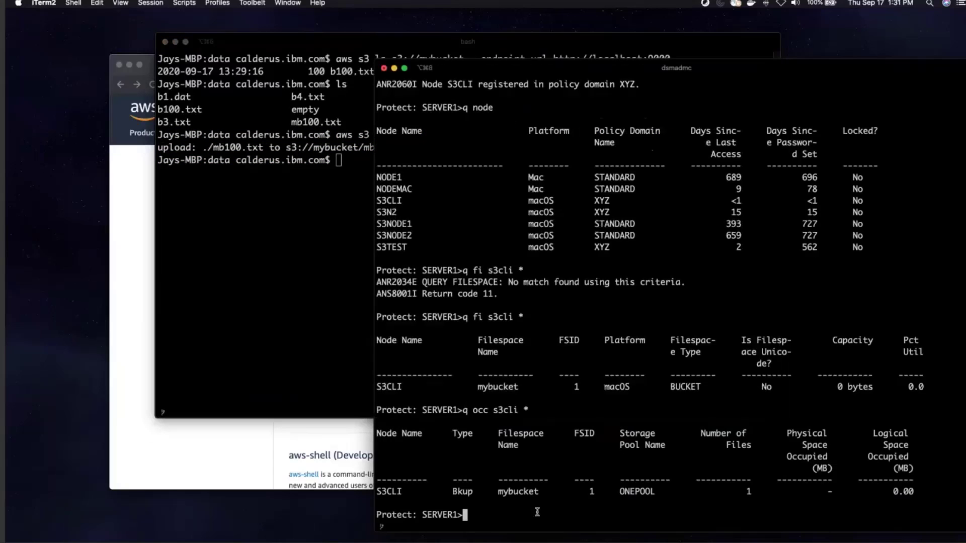
key("Up")
key("Return")
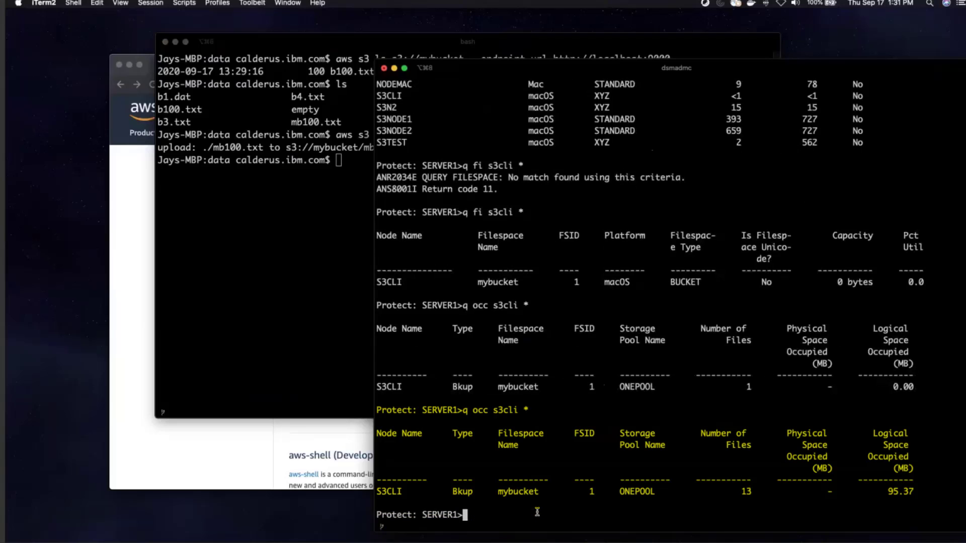
left_click_drag(887, 492, 913, 492)
left_click_drag(735, 492, 753, 492)
- Run 'select * from backups' and highlight a record's node and filespace fields
type("select * from backl")
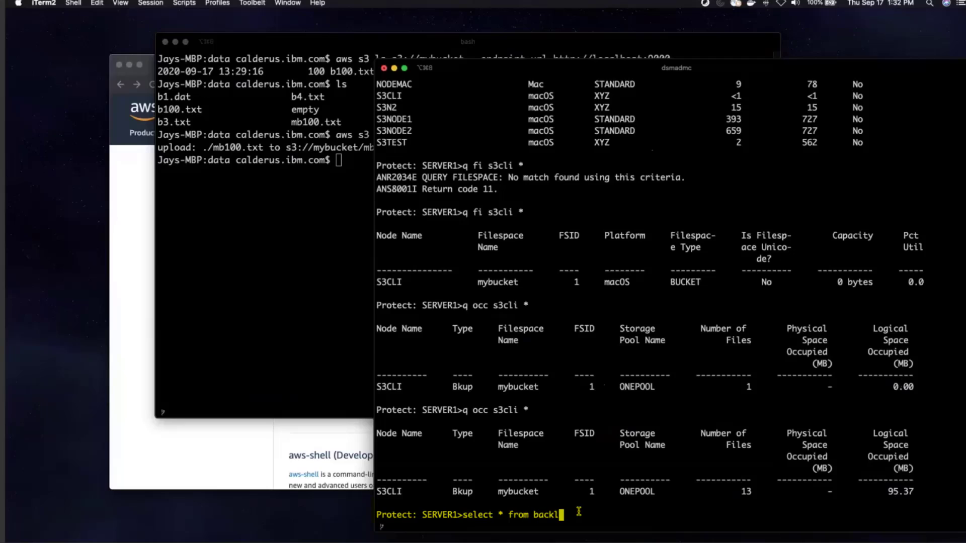
key("BackSpace")
type("ups")
key("Return")
left_click_drag(458, 259, 503, 399)
- Page to the S3CLI record and highlight mb100.txt with LL_NAME head
key("Return")
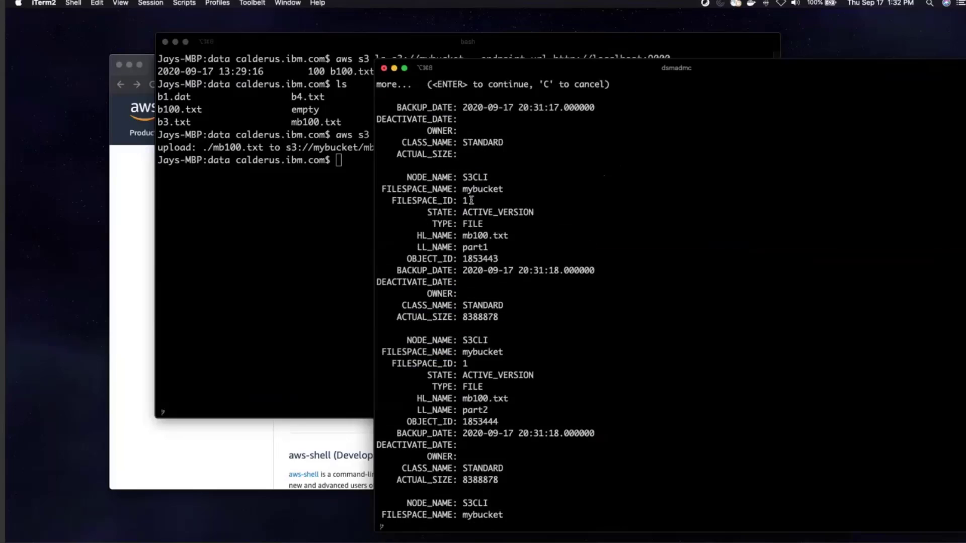
scroll(471, 200, "up", 5)
left_click_drag(417, 142, 514, 207)
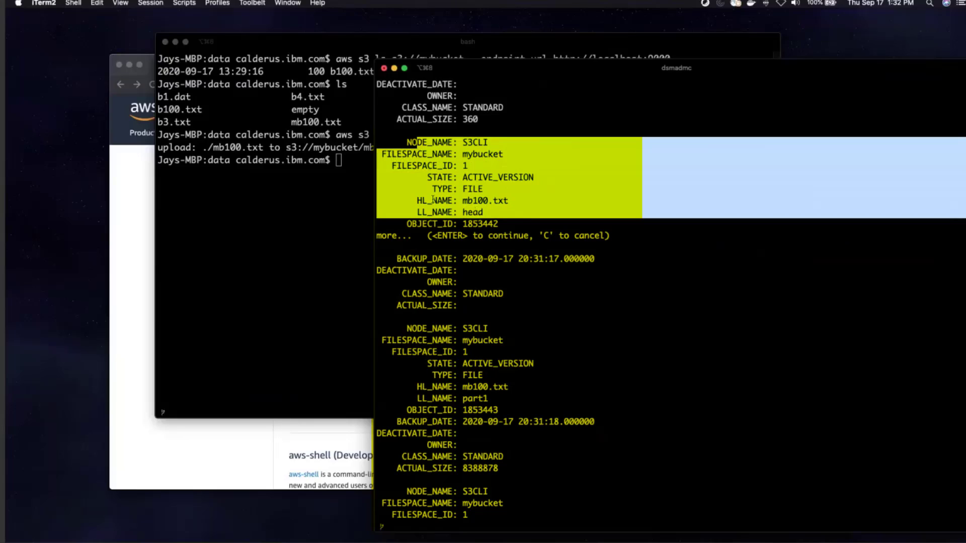
left_click(465, 200)
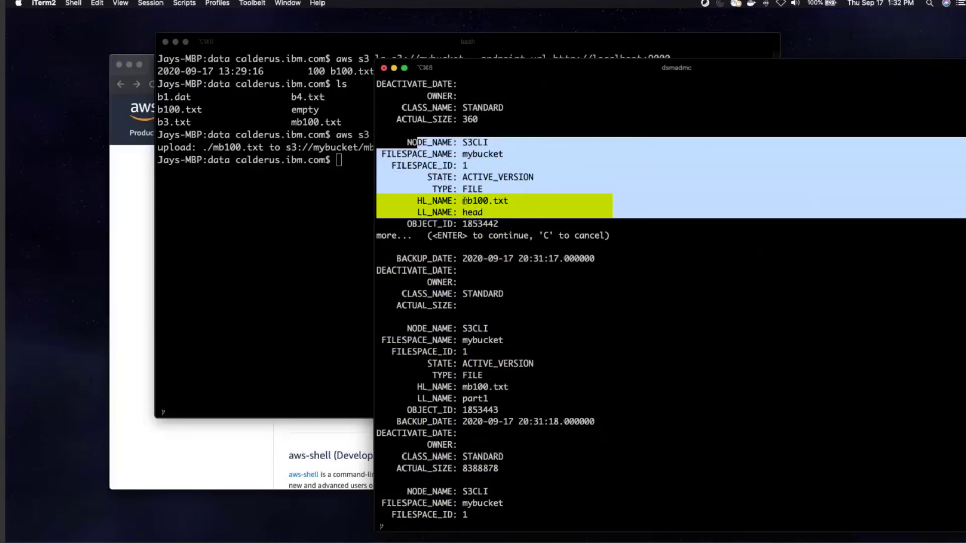
left_click_drag(465, 200, 510, 200)
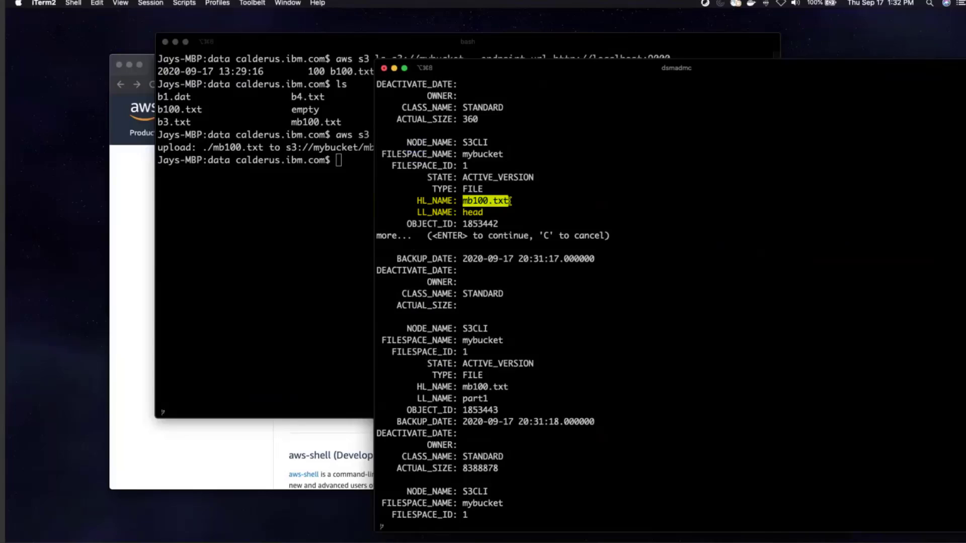
left_click_drag(416, 211, 487, 214)
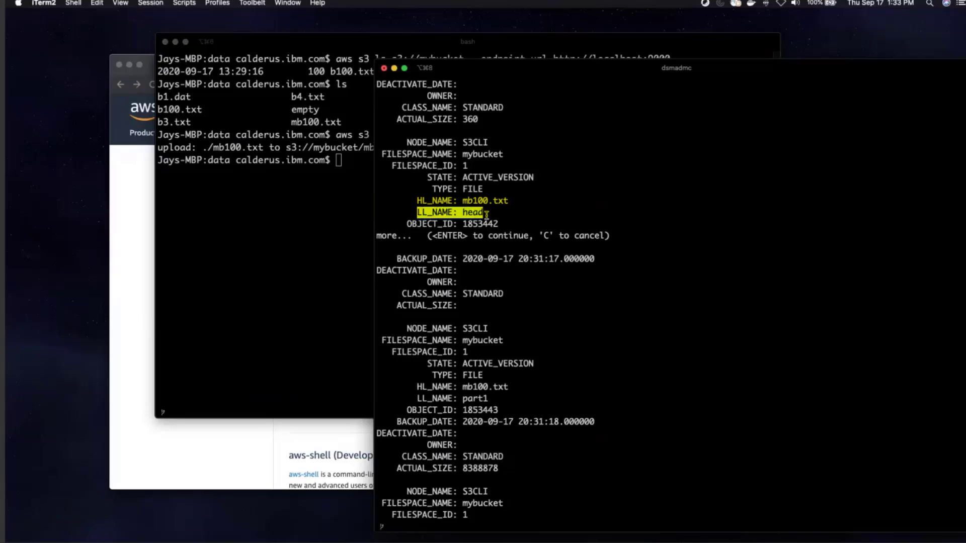
left_click_drag(487, 215, 487, 215)
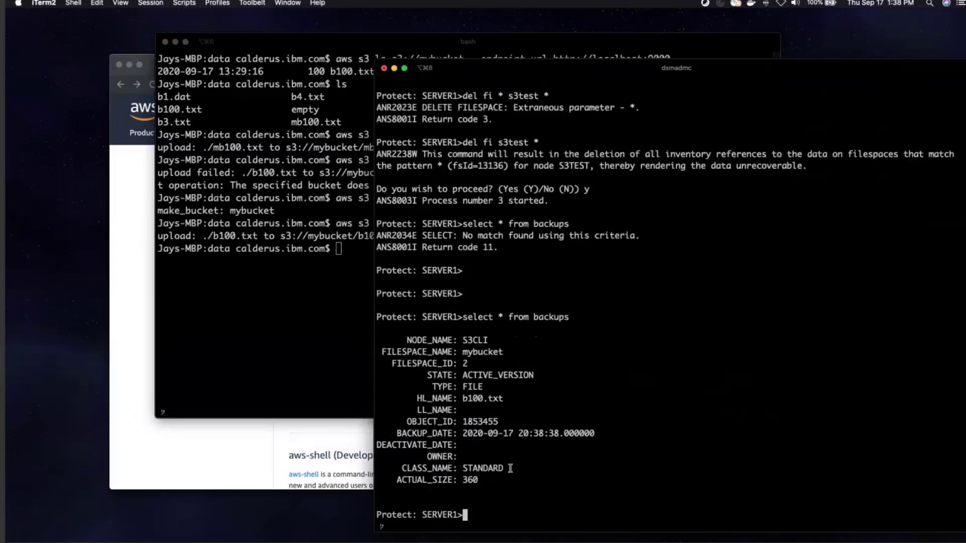
- Re-upload b100.txt to mybucket by rerunning the aws s3 cp command in bash
left_click(330, 278)
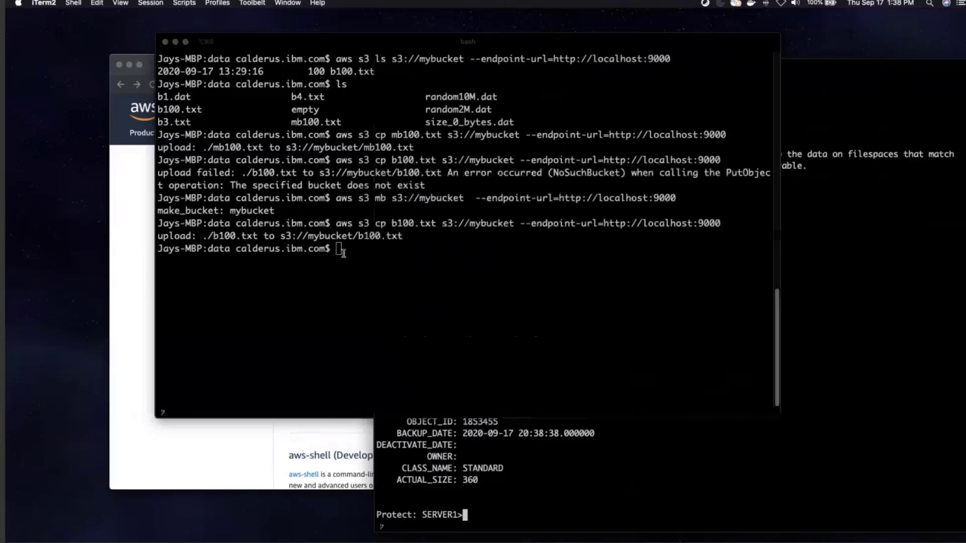
key("Return")
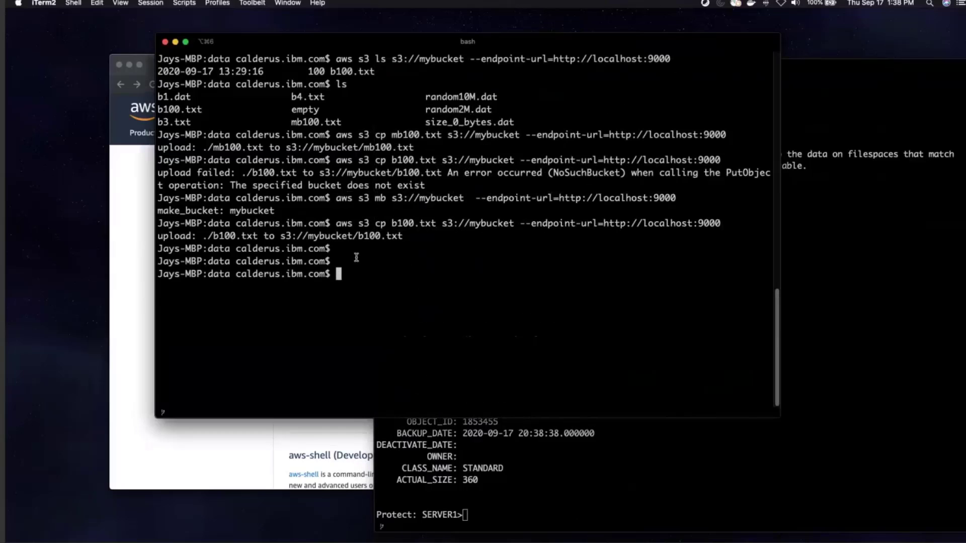
key("Return")
key("Up")
key("Return")
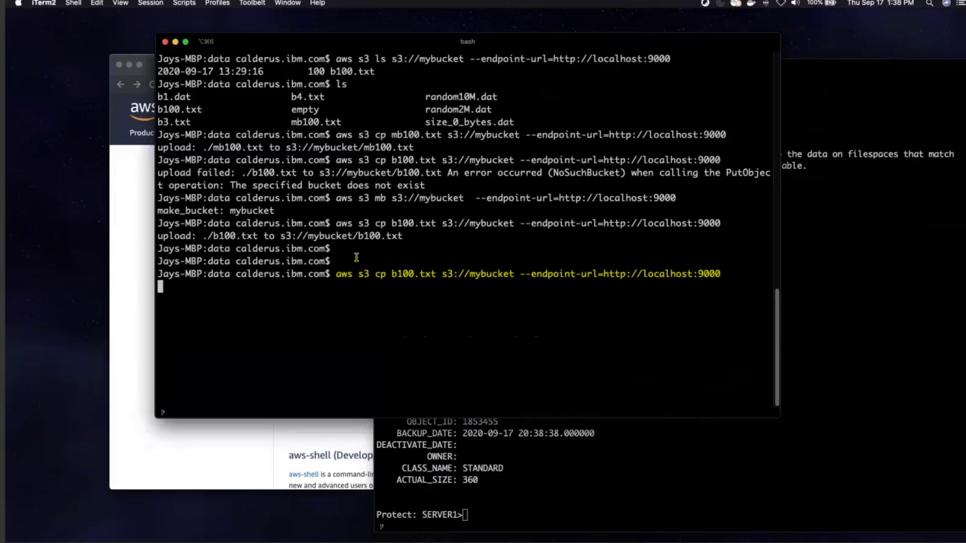
- Rerun 'select * from backups' to show inactive and active b100.txt versions
left_click(510, 489)
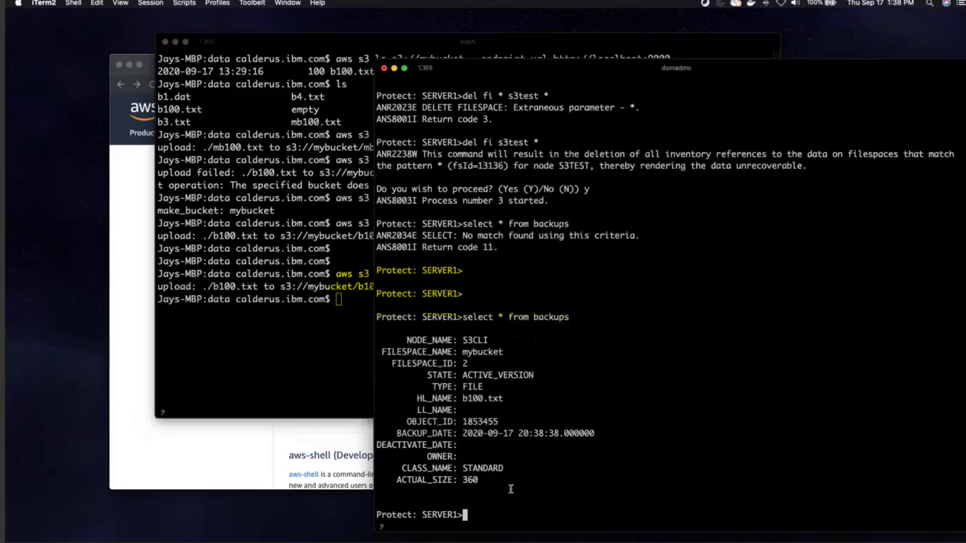
key("Up")
key("Up")
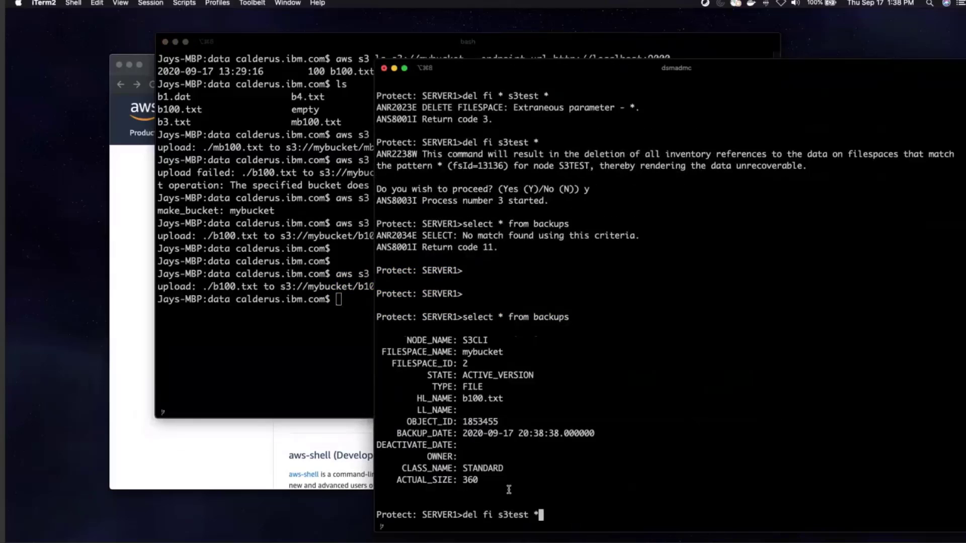
key("Down")
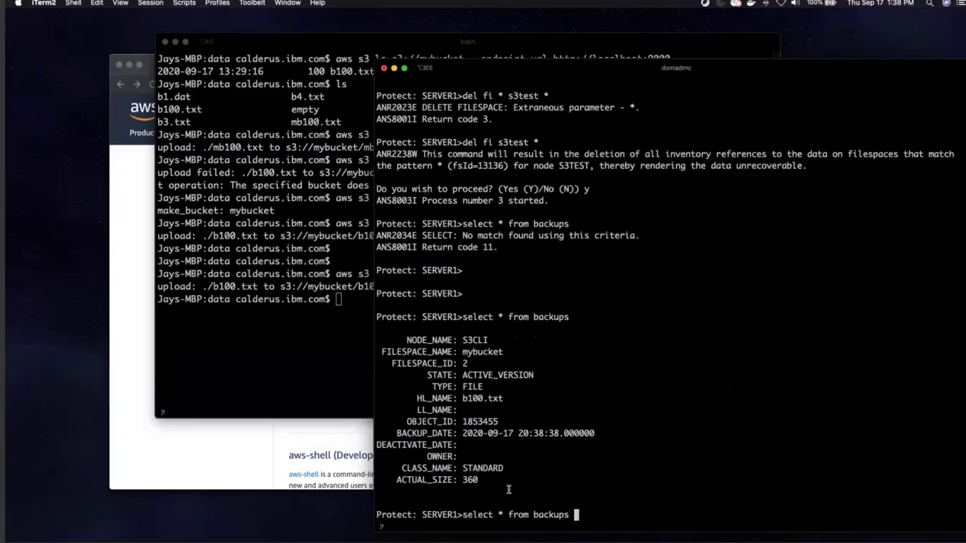
key("Return")
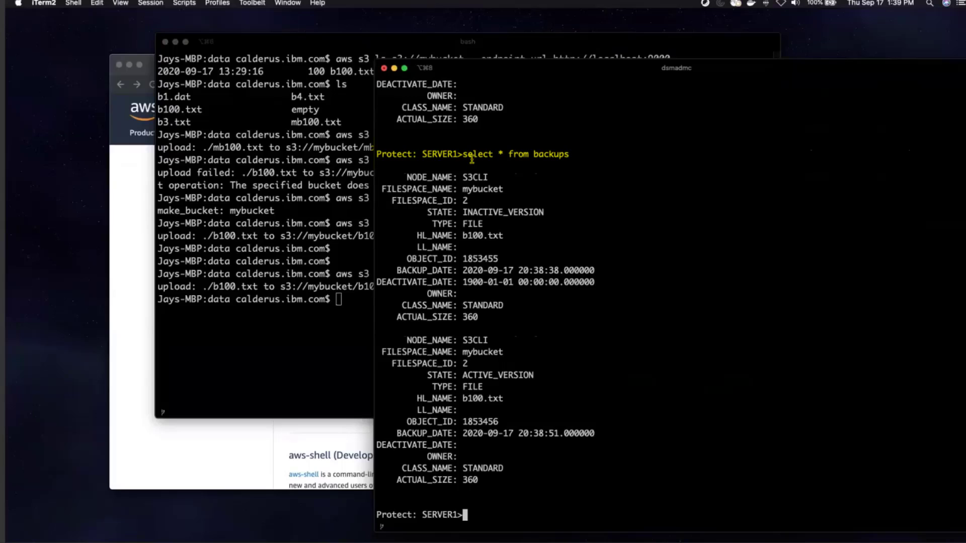
left_click_drag(467, 156, 557, 473)
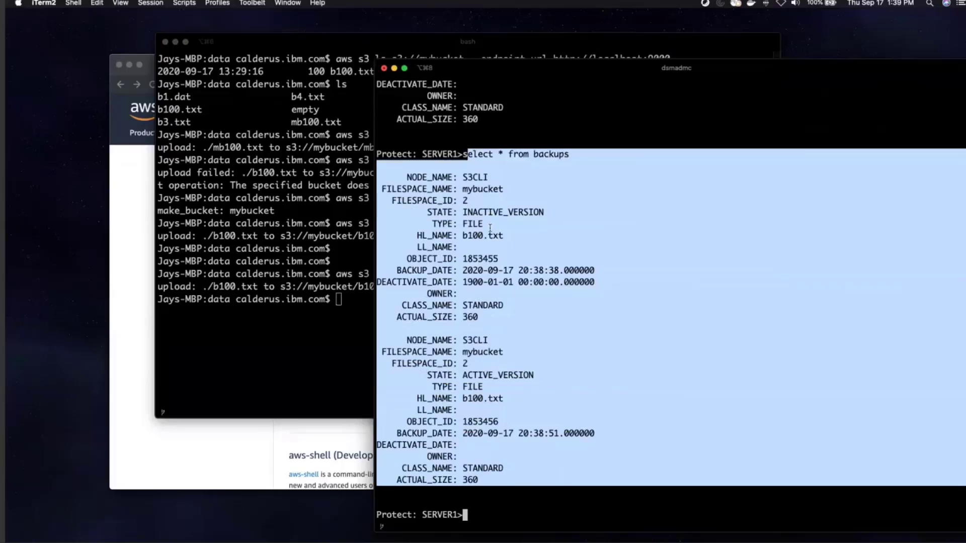
left_click(469, 213)
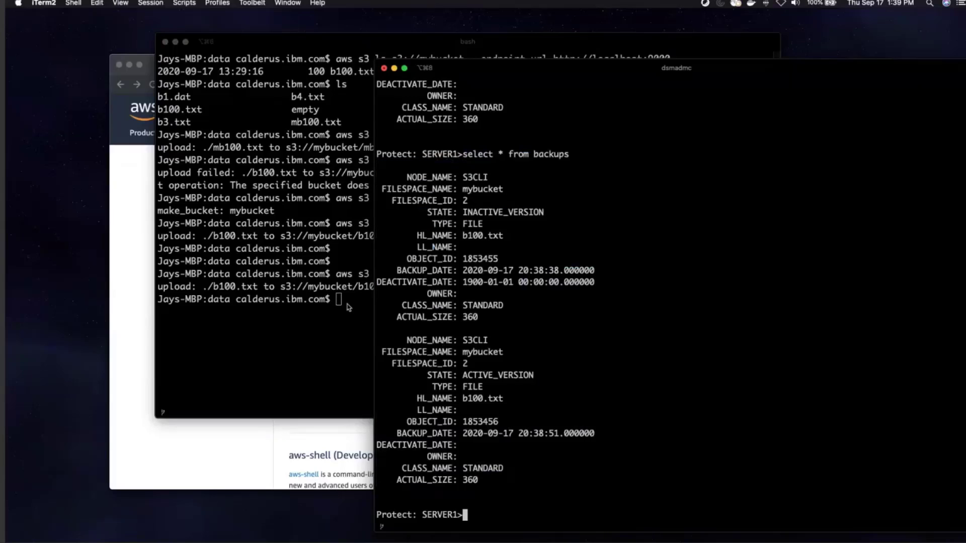
- Highlight node S3CLI's object client credential lines and 'Object Client Type: Other'
left_click_drag(465, 188, 517, 313)
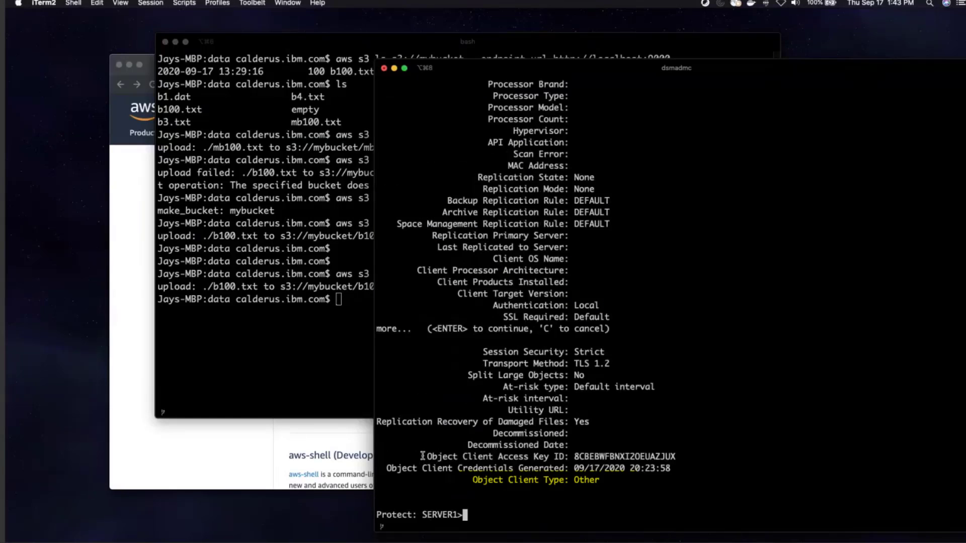
left_click_drag(422, 458, 601, 480)
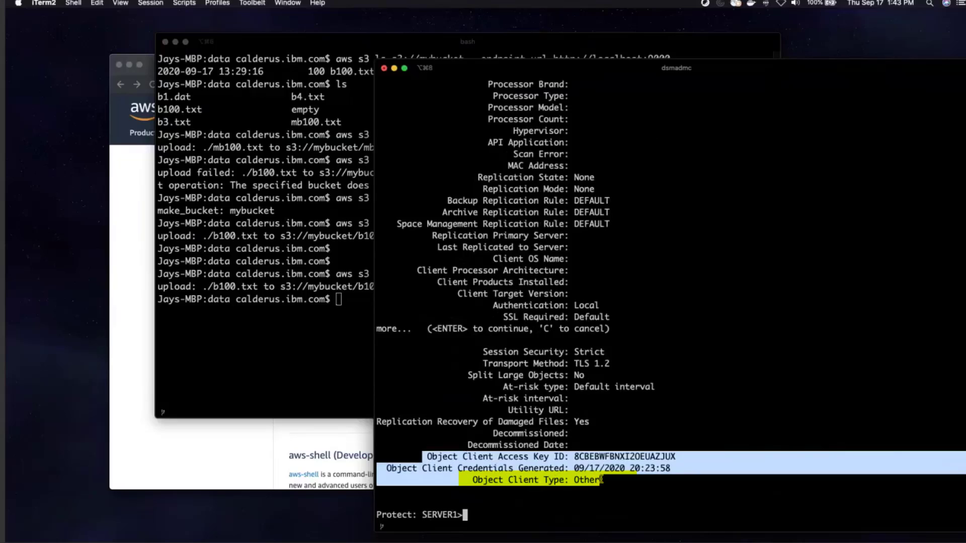
left_click(471, 480)
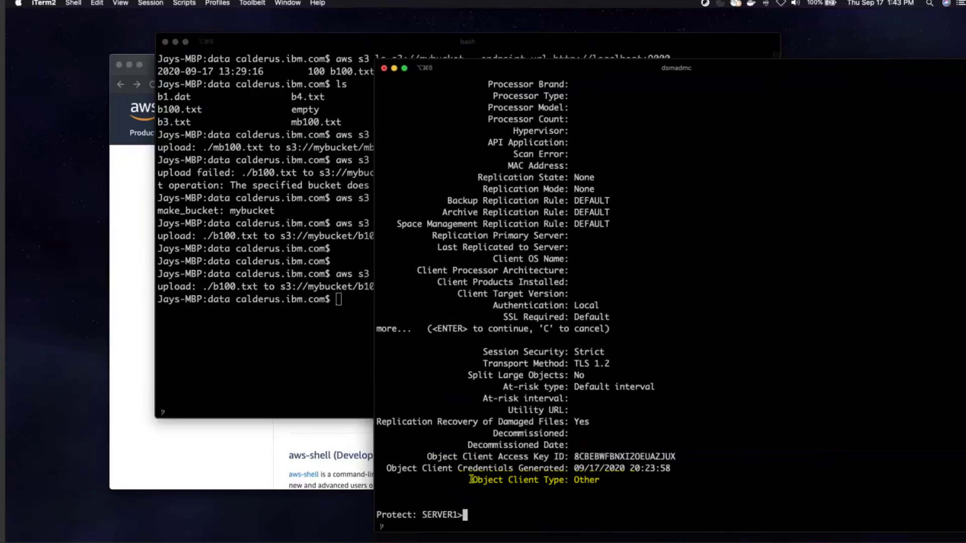
left_click_drag(472, 479, 601, 482)
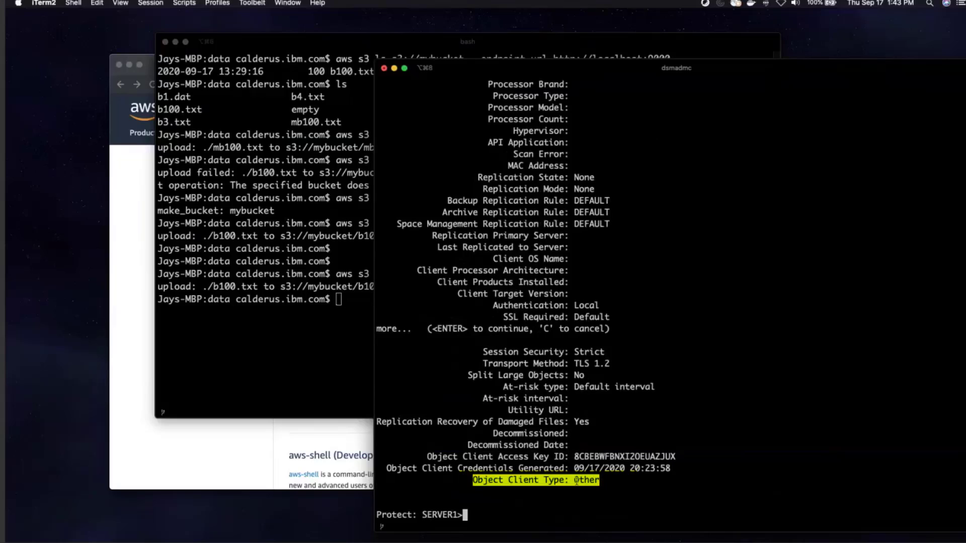
left_click(571, 498)
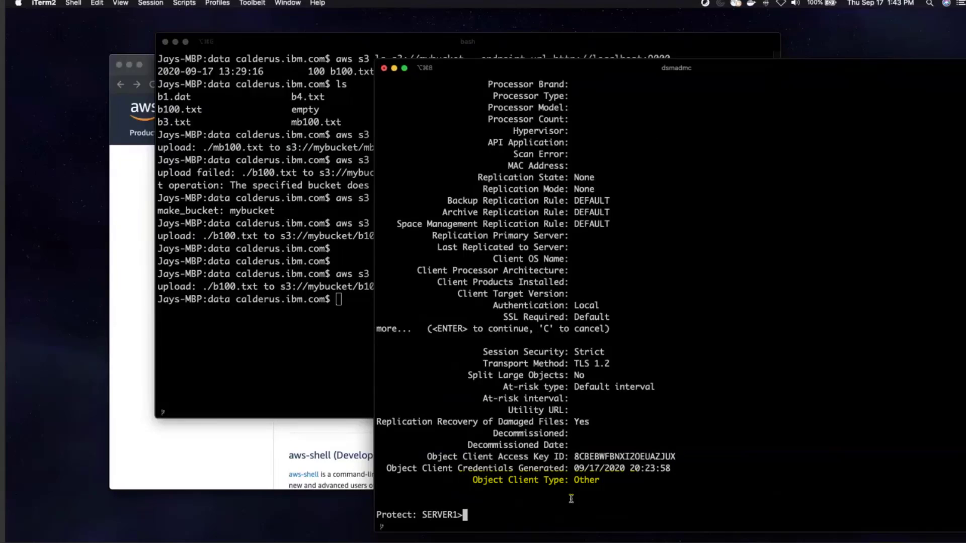
key("Up")
key("Left")
key("Left")
key("Left")
key("Left")
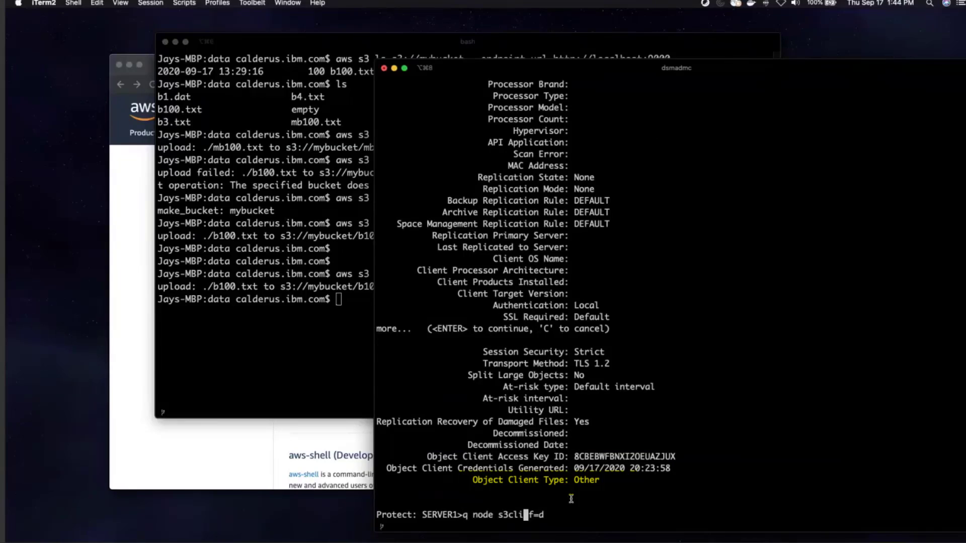
- Run 'q node s3test f=d' and highlight Object Client Type IBM Spectrum Protect Plus
key("BackSpace")
key("BackSpace")
key("BackSpace")
type("test")
key("Return")
key("Return")
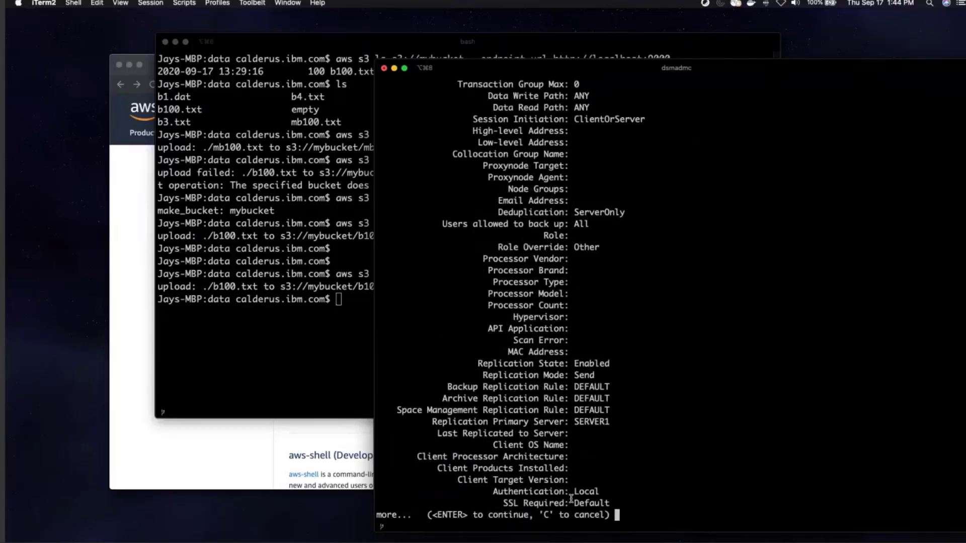
key("Return")
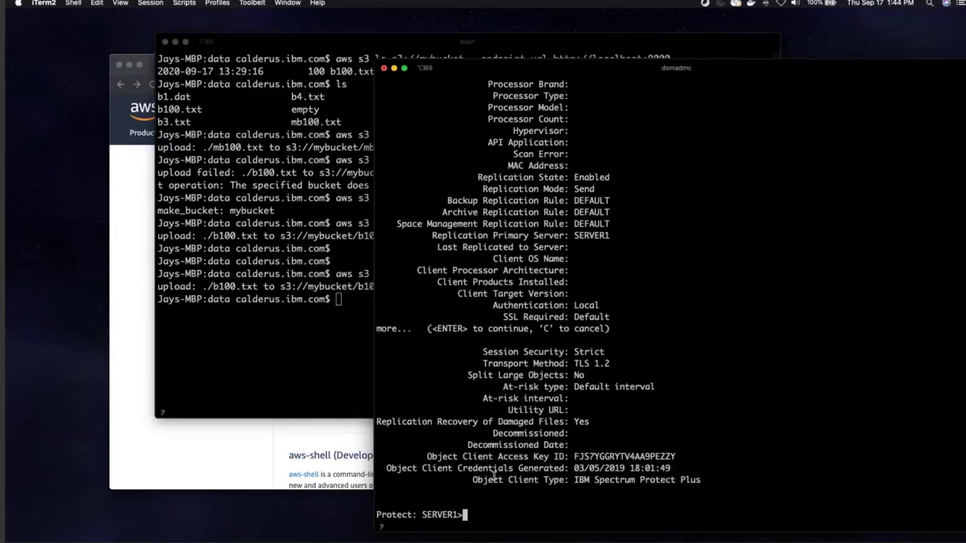
left_click_drag(574, 479, 700, 479)
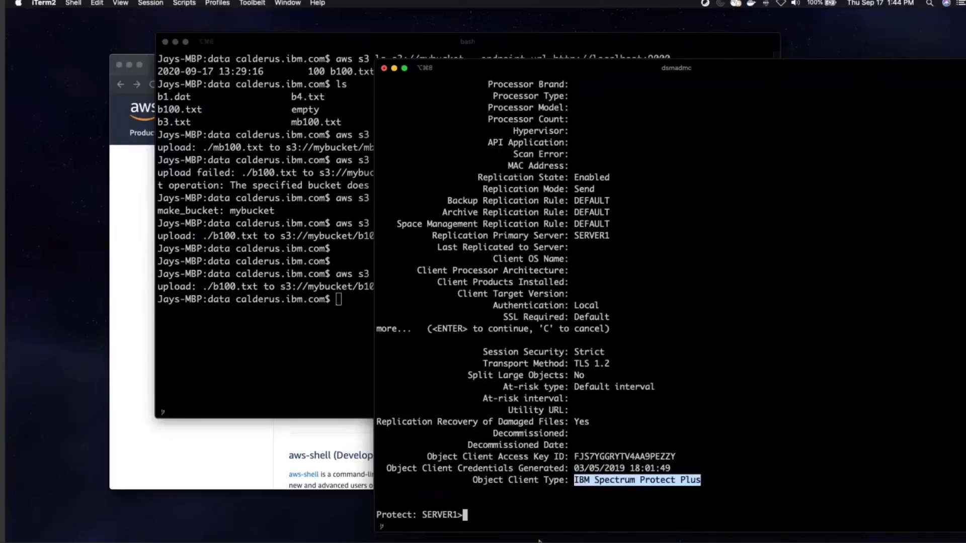
scroll(592, 397, "up", 3)
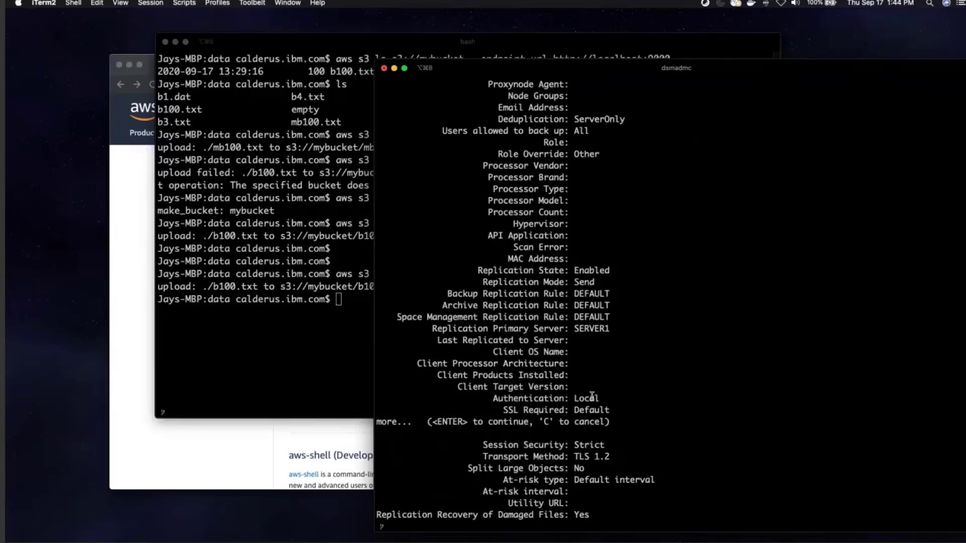
scroll(592, 398, "down", 3)
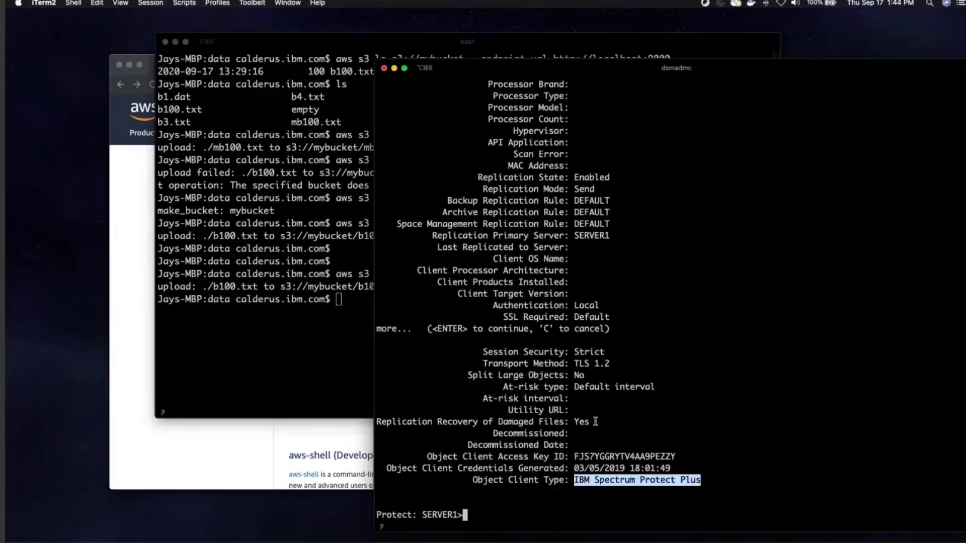
scroll(595, 422, "up", 15)
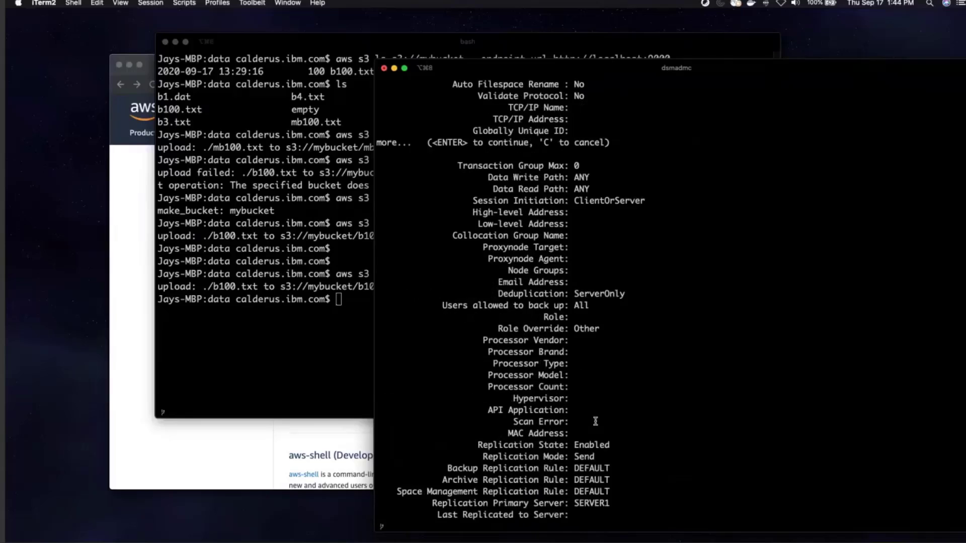
scroll(595, 422, "up", 5)
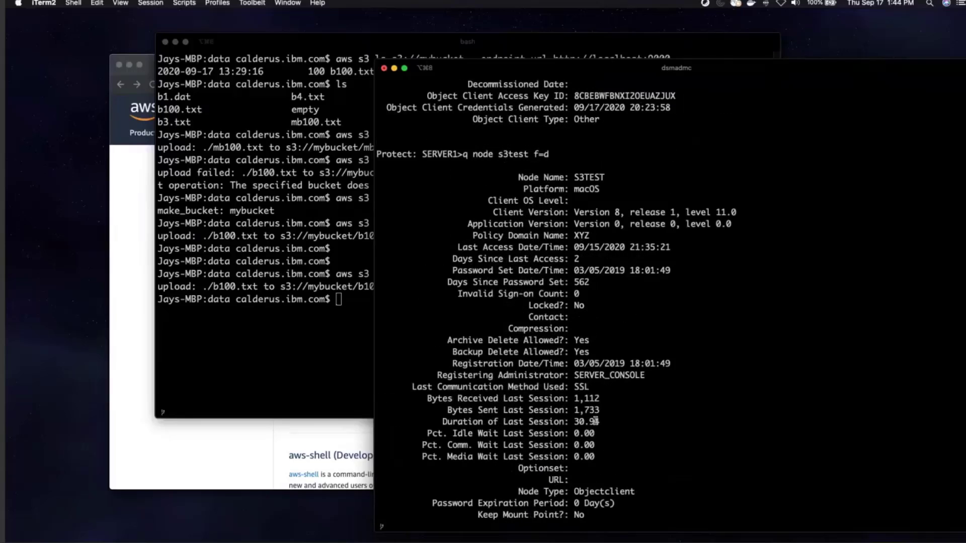
scroll(595, 421, "down", 10)
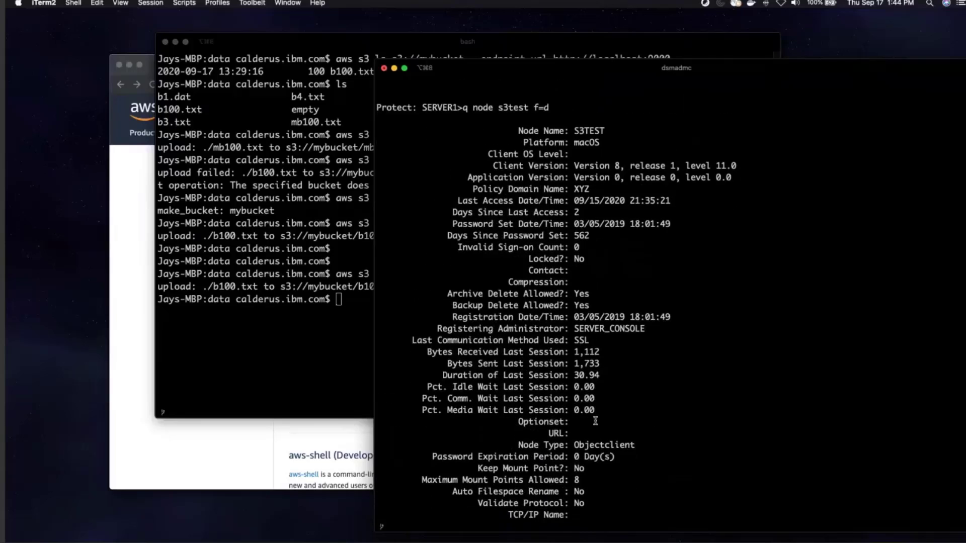
scroll(595, 421, "down", 15)
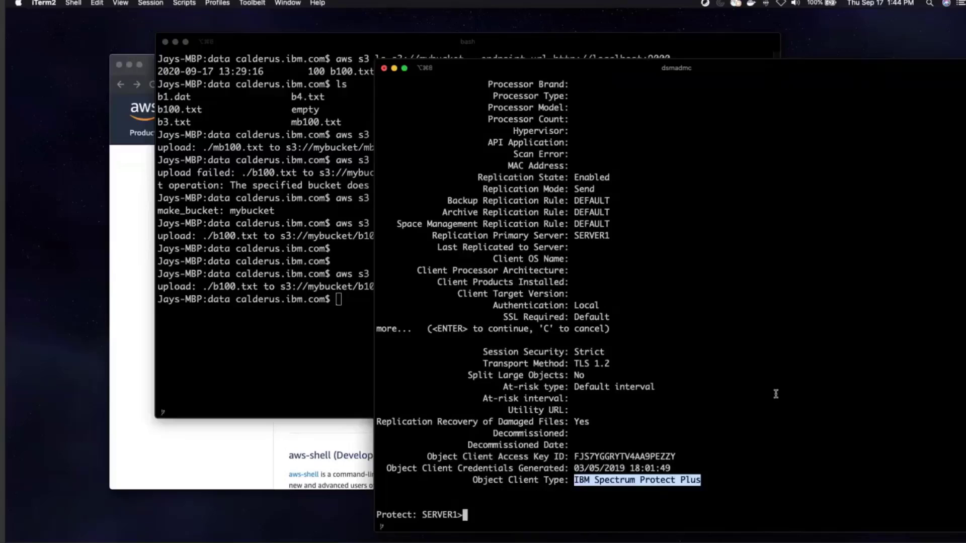
scroll(653, 430, "up", 15)
scroll(657, 431, "up", 8)
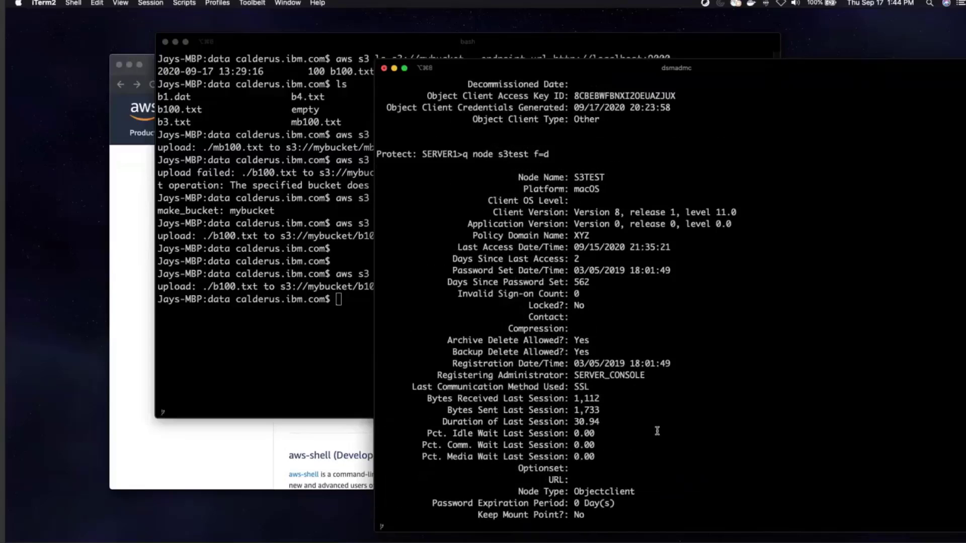
scroll(657, 431, "down", 20)
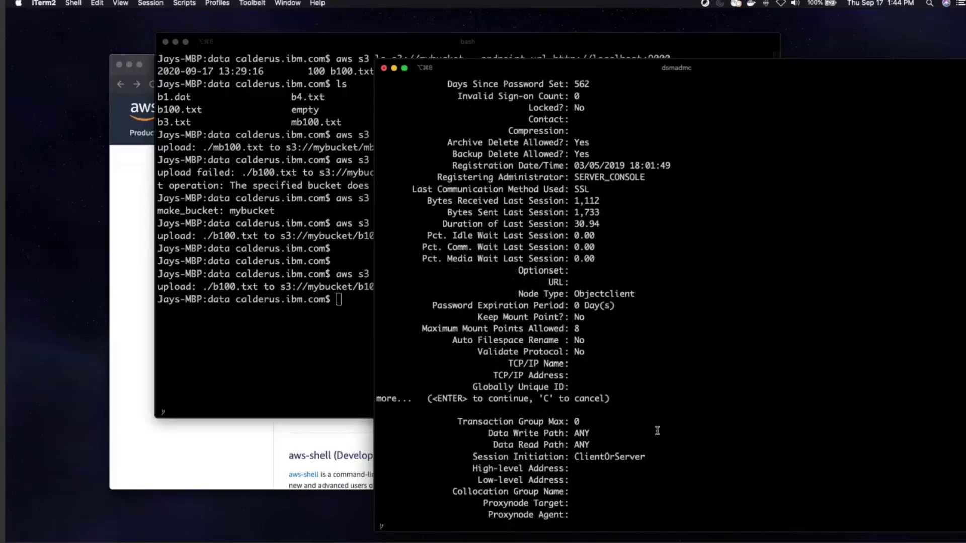